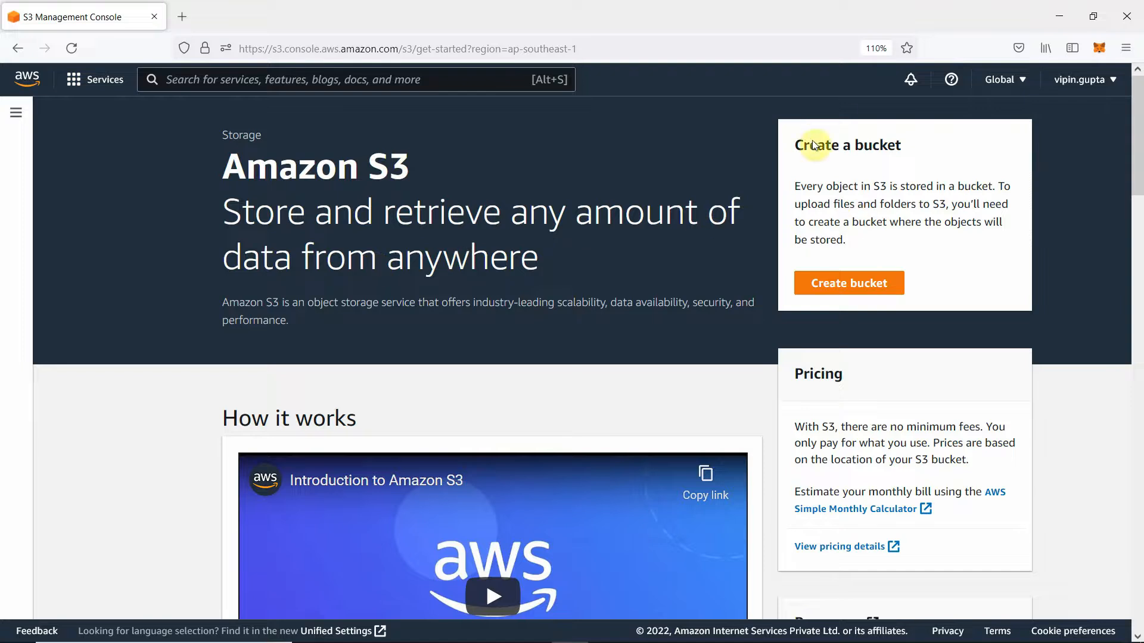
# Start creating an S3 bucket and name it unetdemowebsite
pyautogui.click(845, 284)
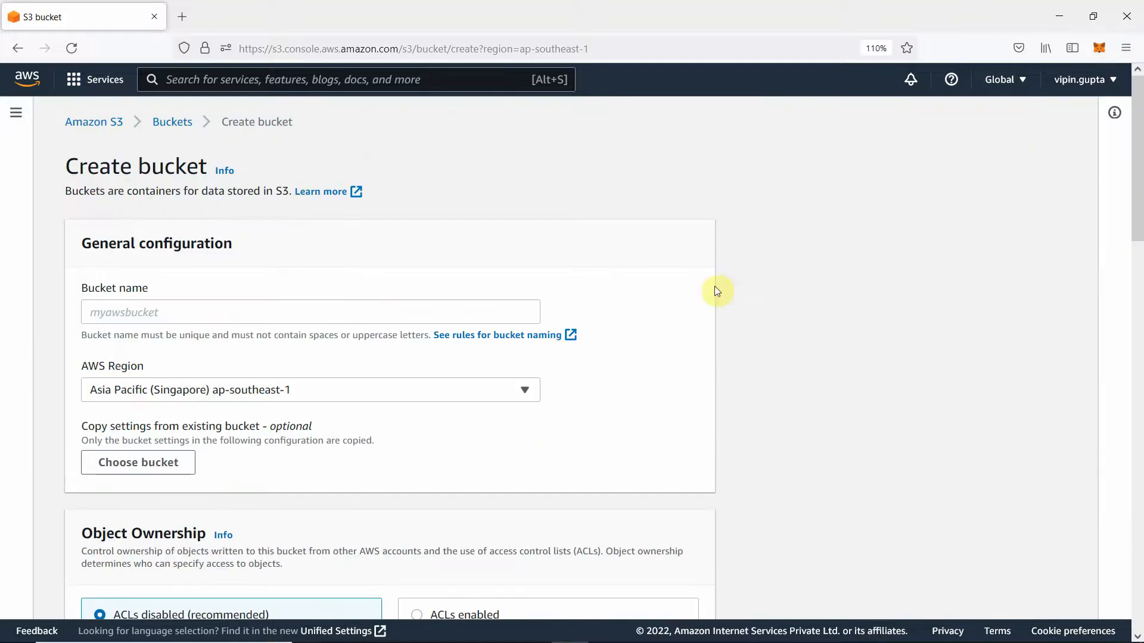
pyautogui.click(178, 313)
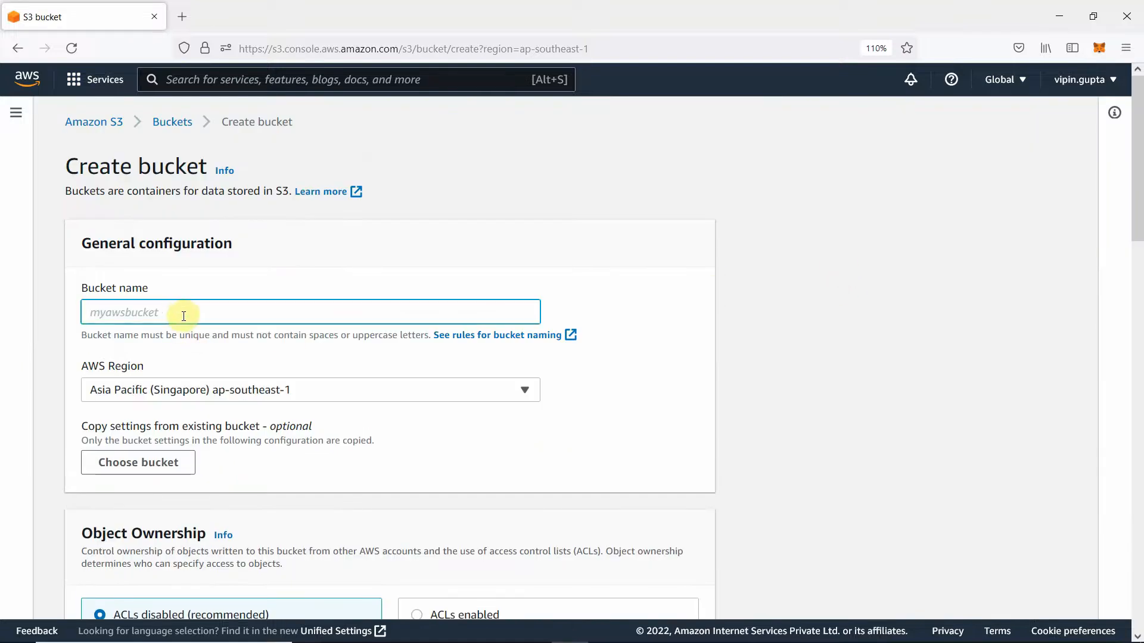
pyautogui.write('unetdemowebsit')
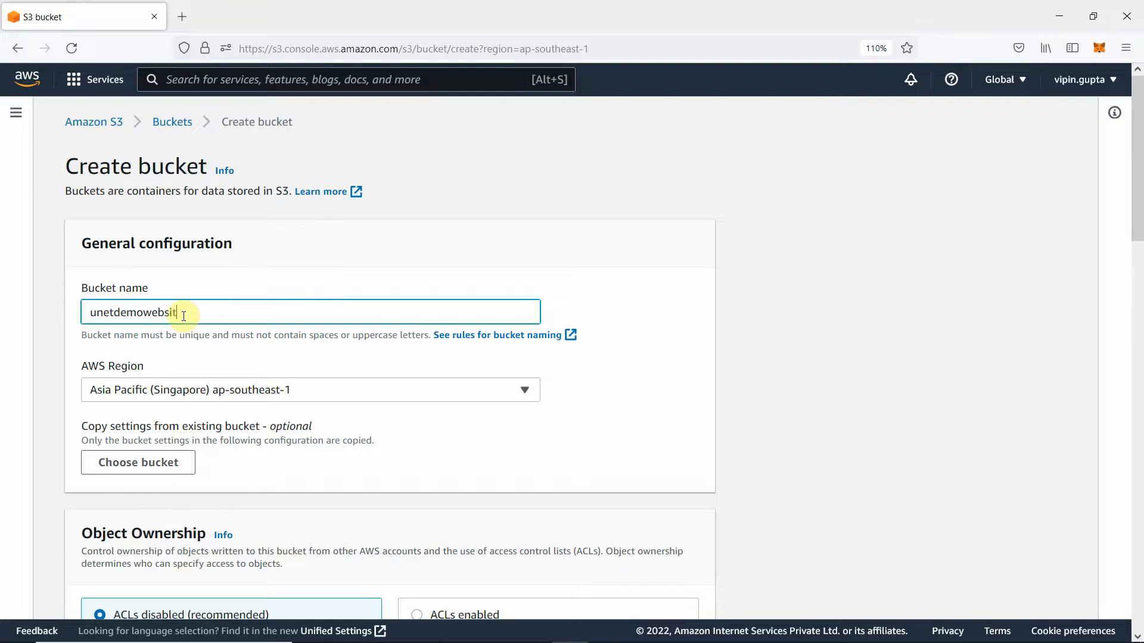
pyautogui.write('e')
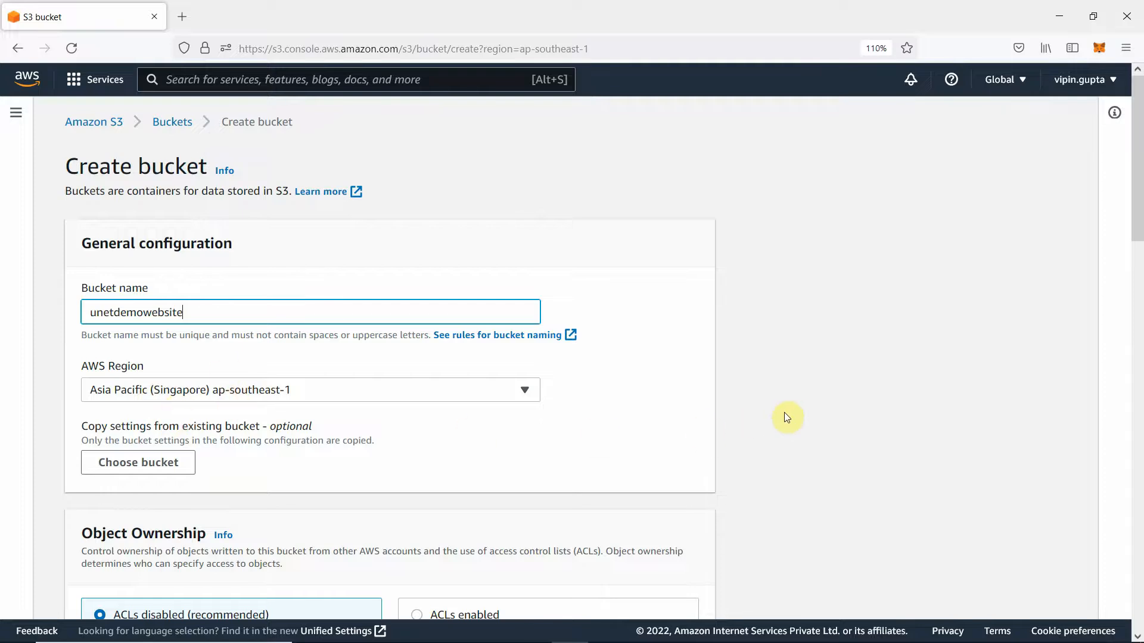
# Review the ownership, public access, versioning, encryption and advanced Object Lock settings, and create the bucket with the defaults
pyautogui.scroll(-3, 791, 412)
pyautogui.scroll(-3, 794, 417)
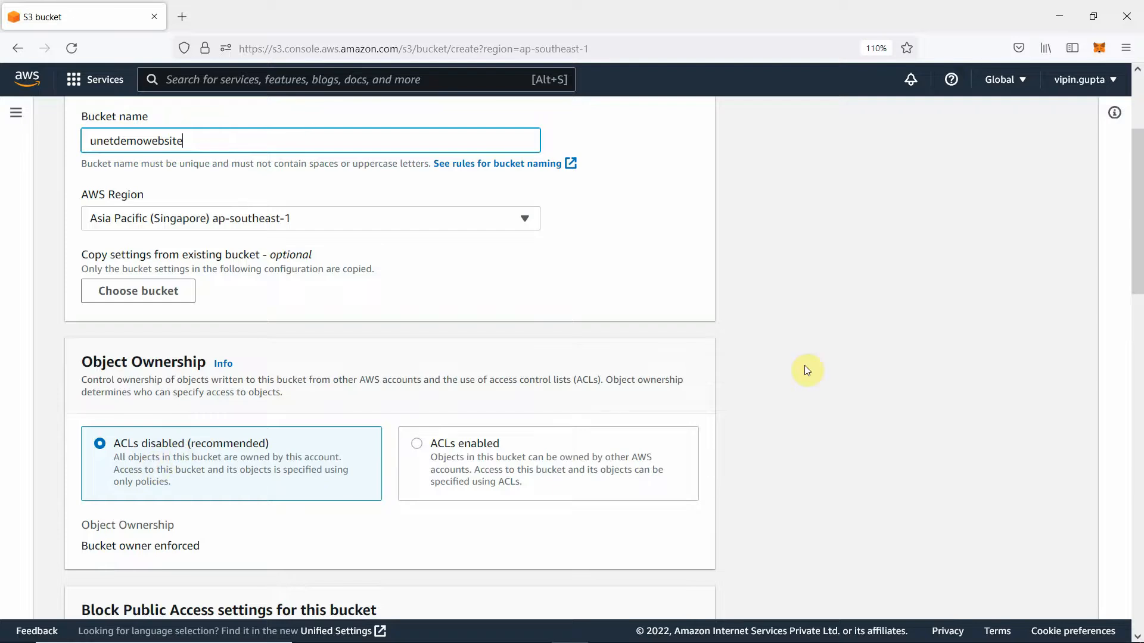
pyautogui.scroll(-3, 806, 371)
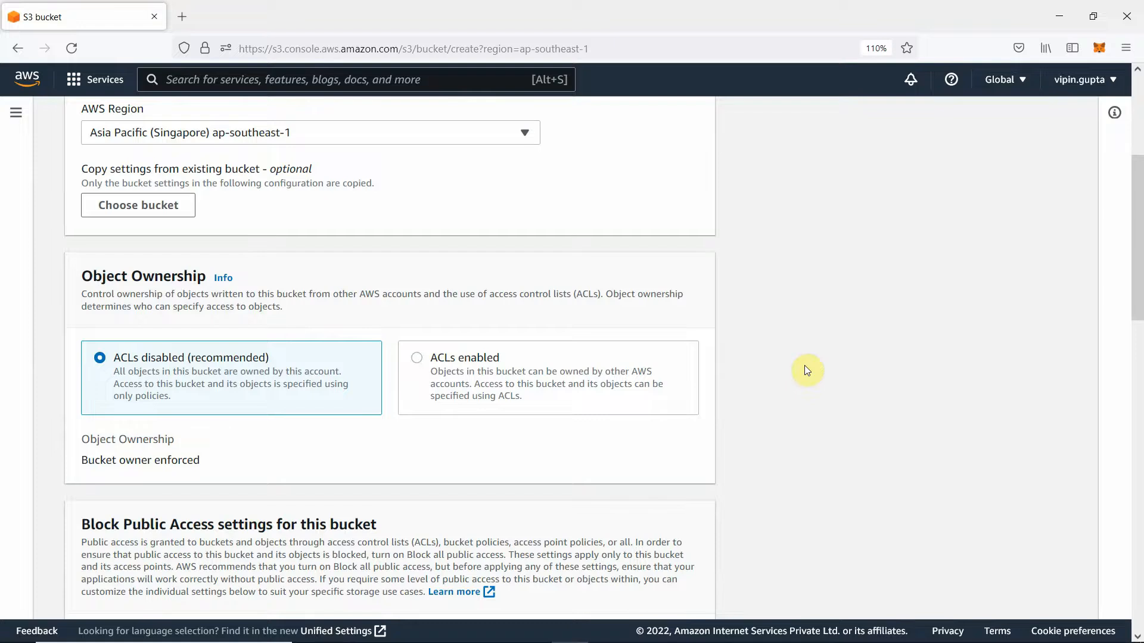
pyautogui.scroll(-6, 806, 370)
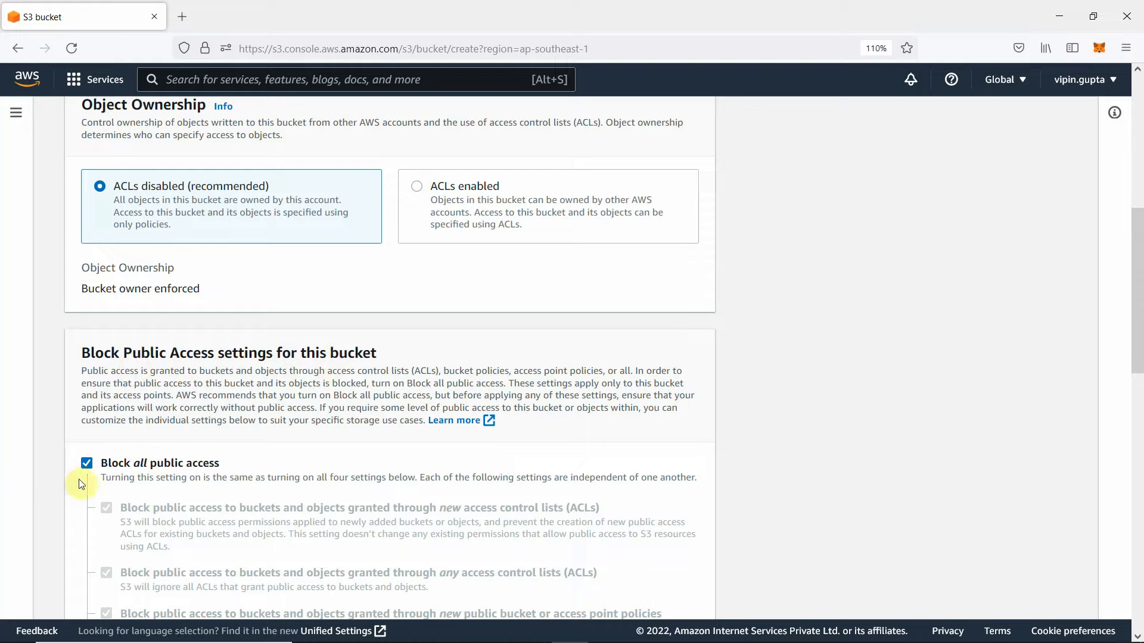
pyautogui.scroll(-7, 248, 467)
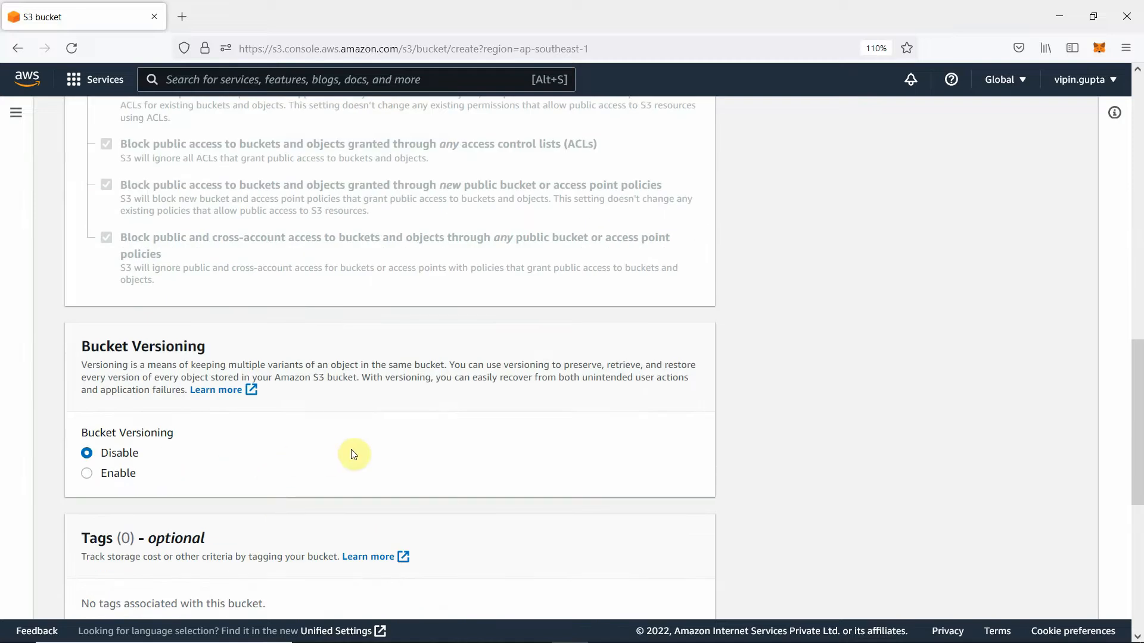
pyautogui.scroll(-6, 354, 454)
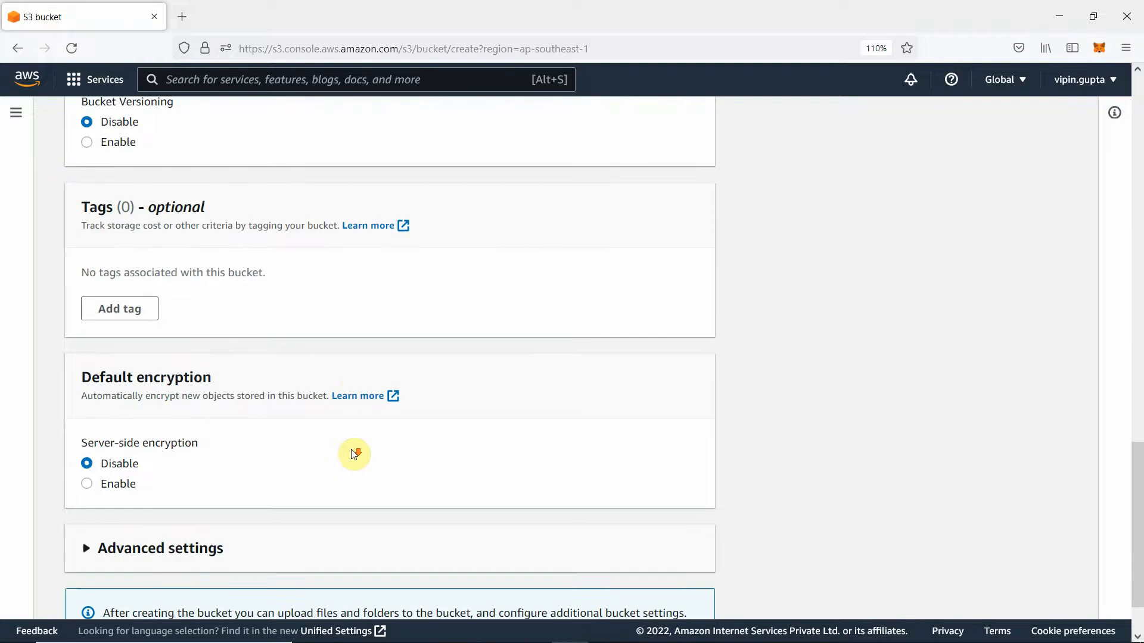
pyautogui.scroll(-1, 353, 454)
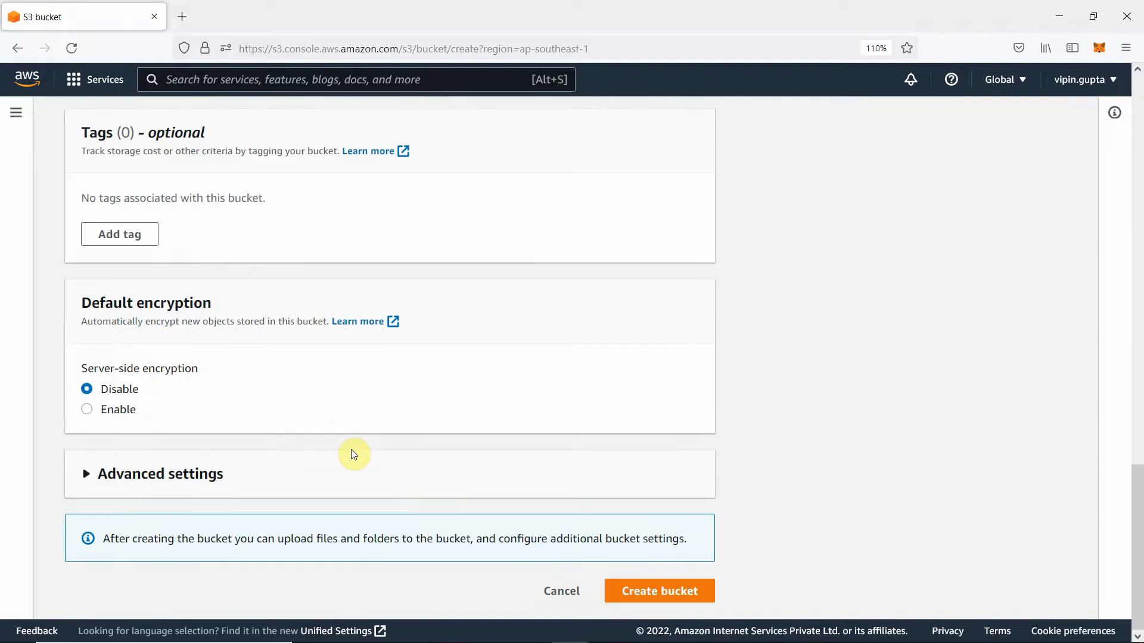
pyautogui.click(96, 481)
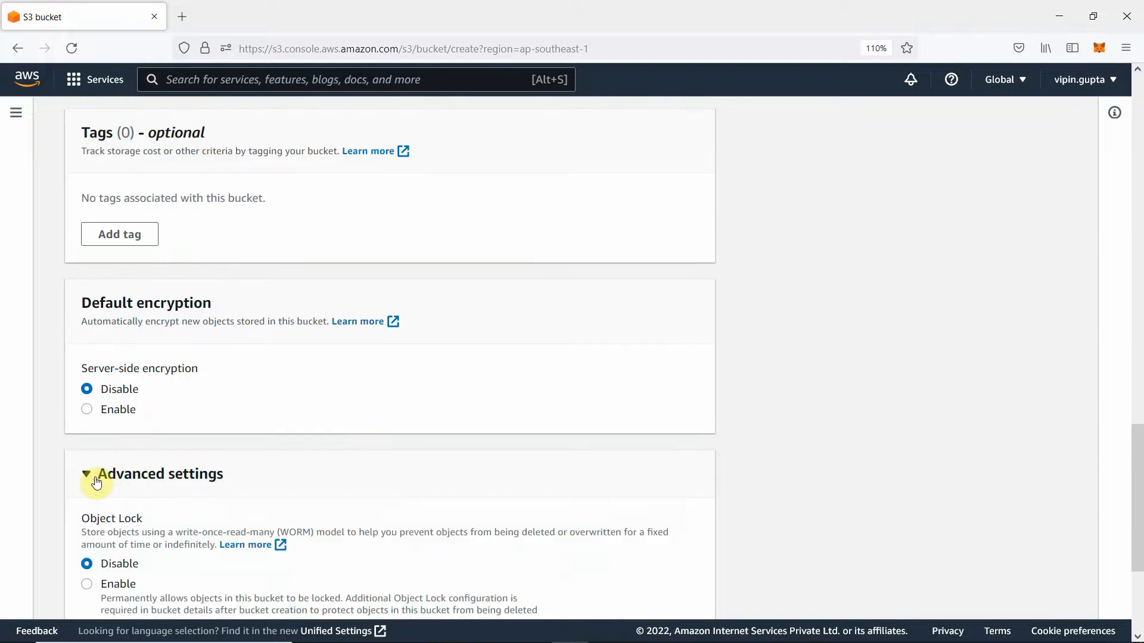
pyautogui.scroll(-4, 350, 477)
pyautogui.scroll(3, 350, 477)
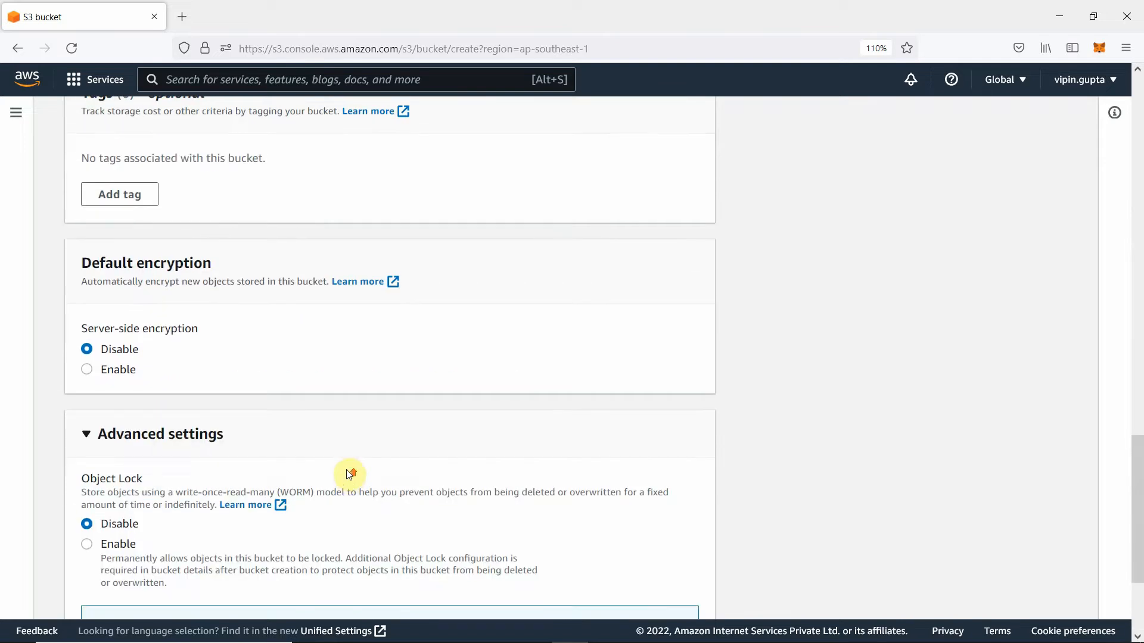
pyautogui.scroll(20, 350, 475)
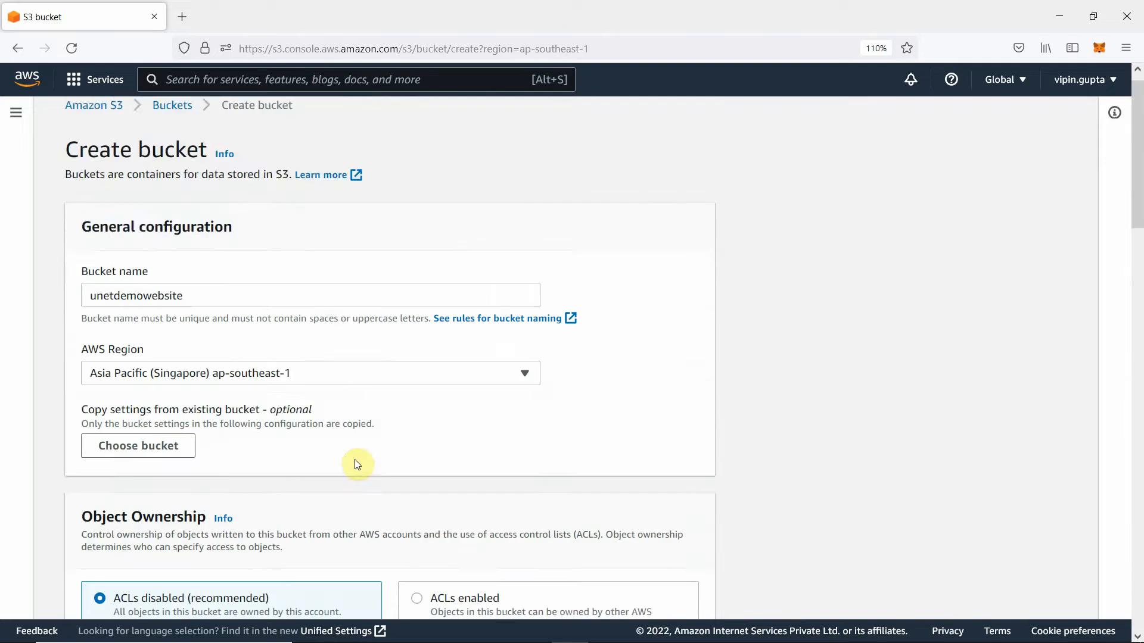
pyautogui.scroll(-20, 354, 459)
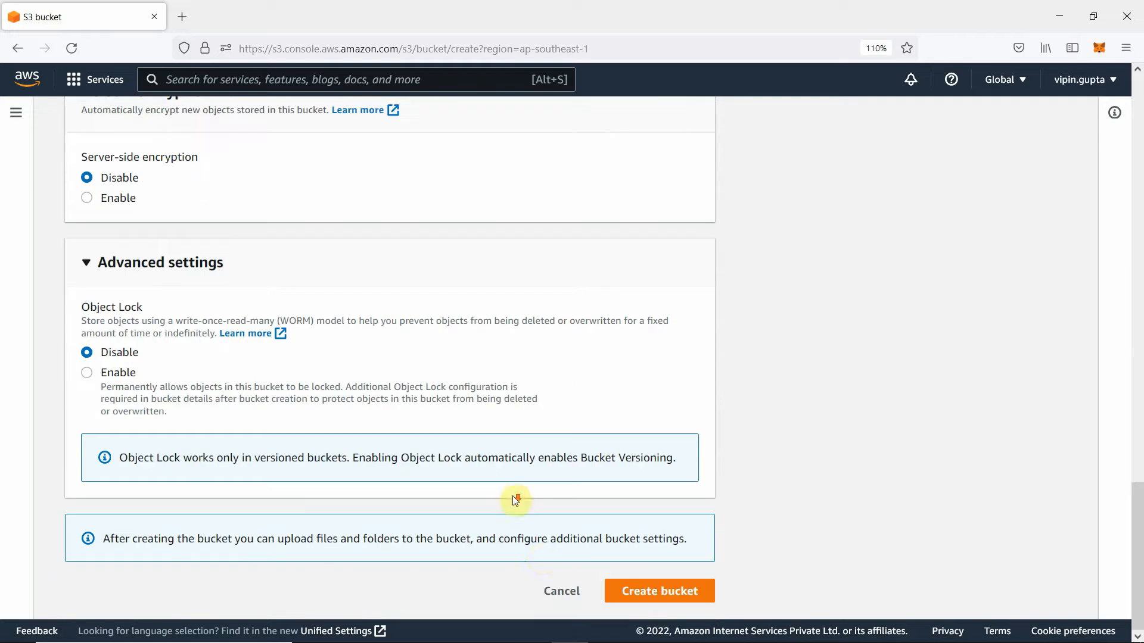
pyautogui.click(639, 596)
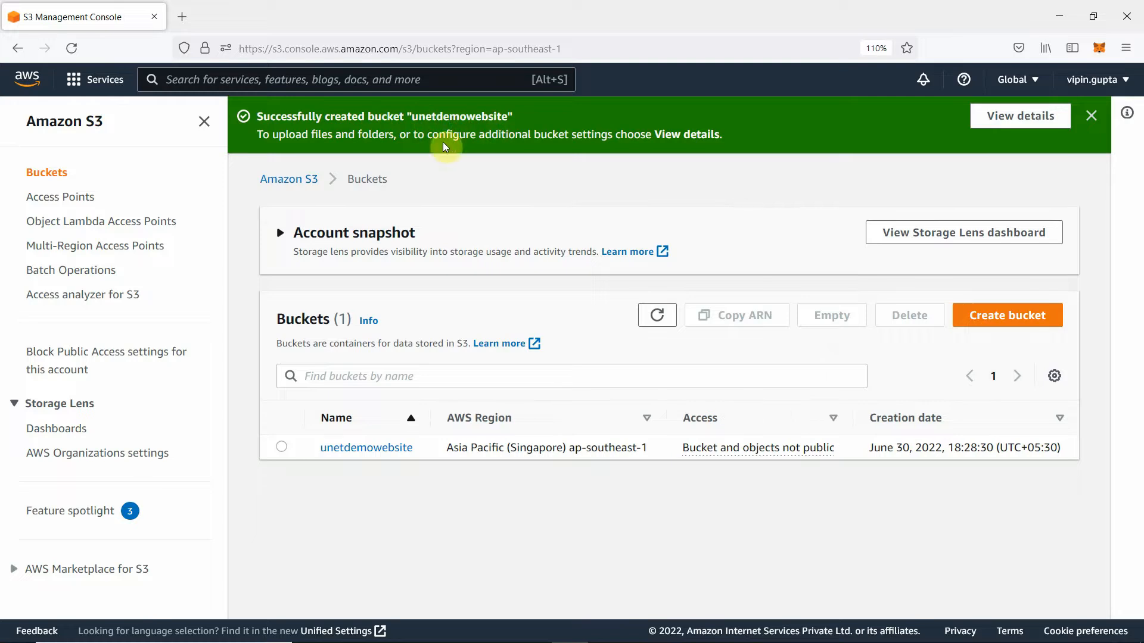
# Open the unetdemowebsite bucket and examine its properties, including versioning, tags and default encryption
pyautogui.click(358, 452)
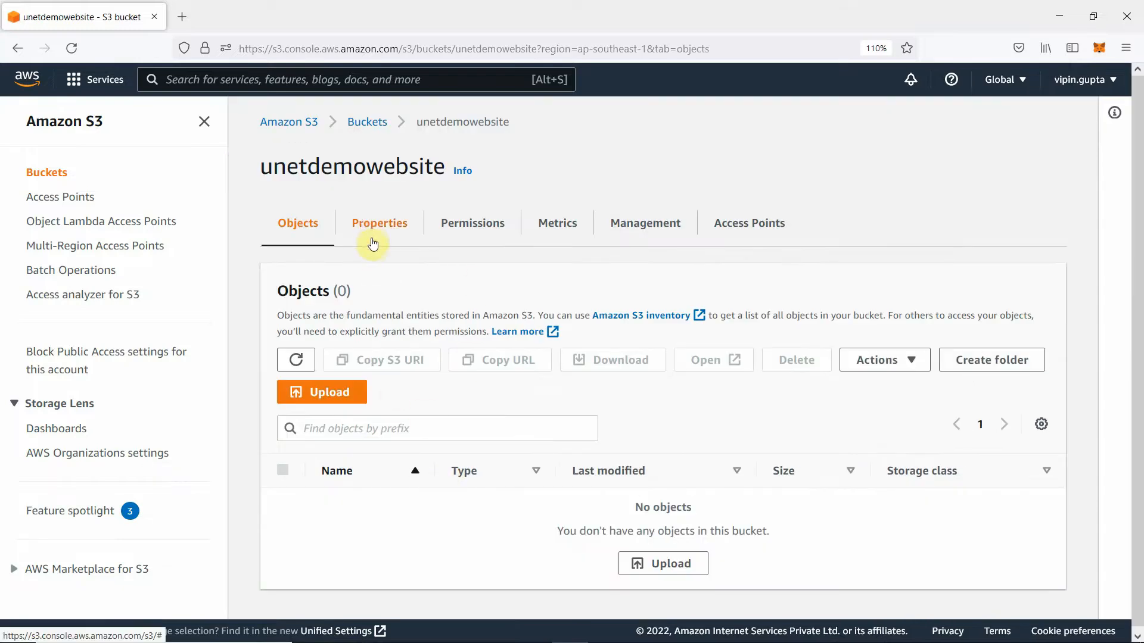
pyautogui.click(371, 240)
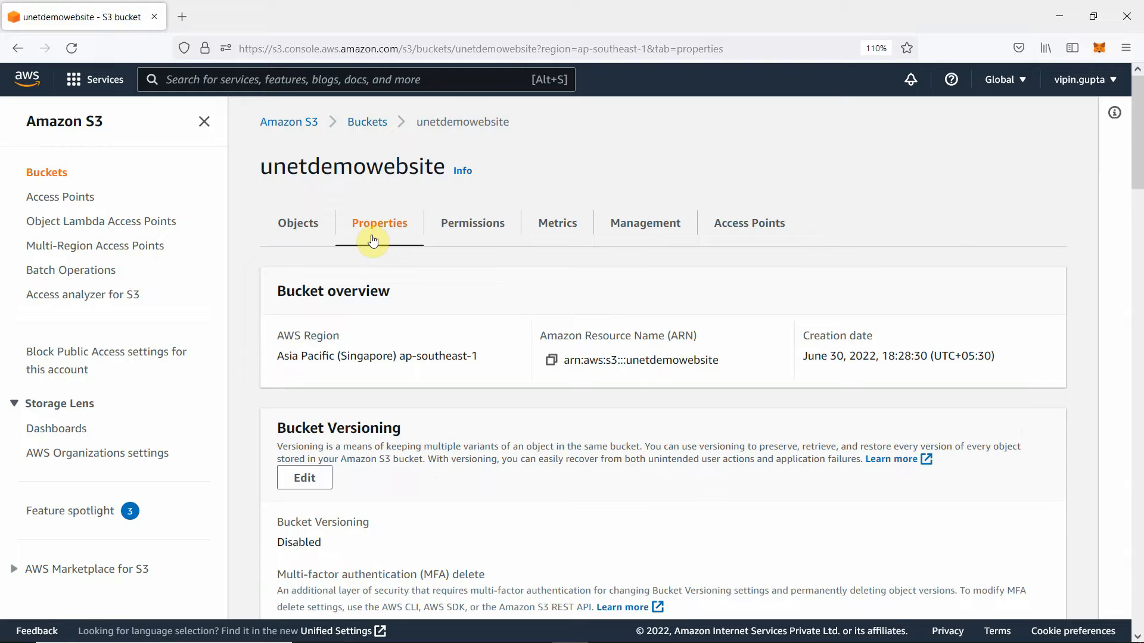
pyautogui.scroll(-2, 517, 485)
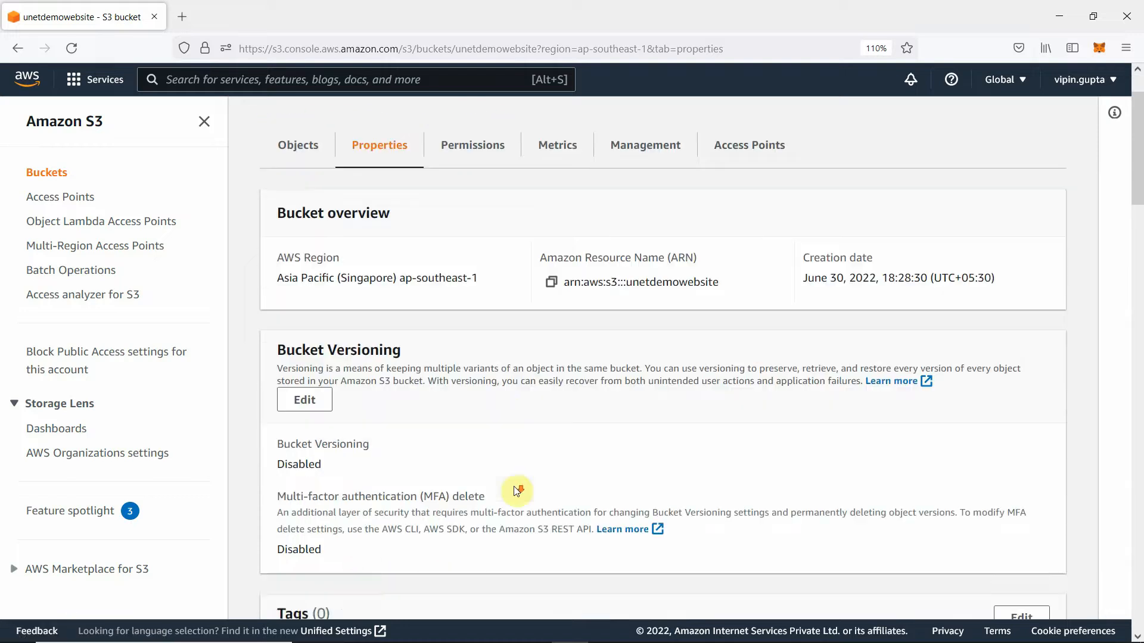
pyautogui.scroll(-3, 517, 489)
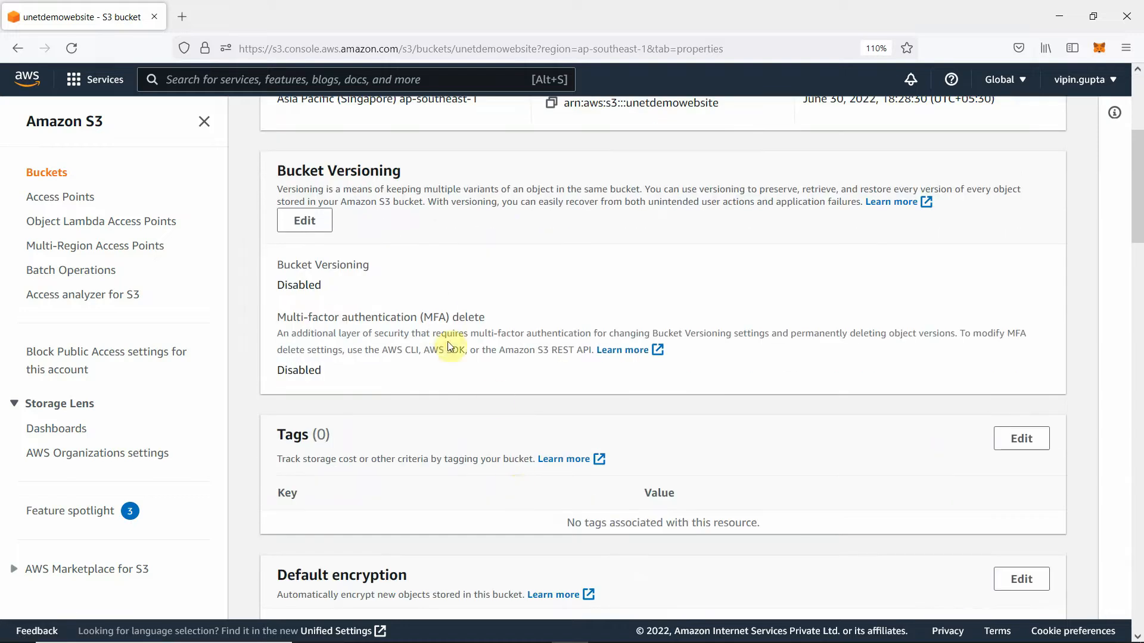
pyautogui.scroll(-5, 448, 340)
pyautogui.scroll(6, 462, 358)
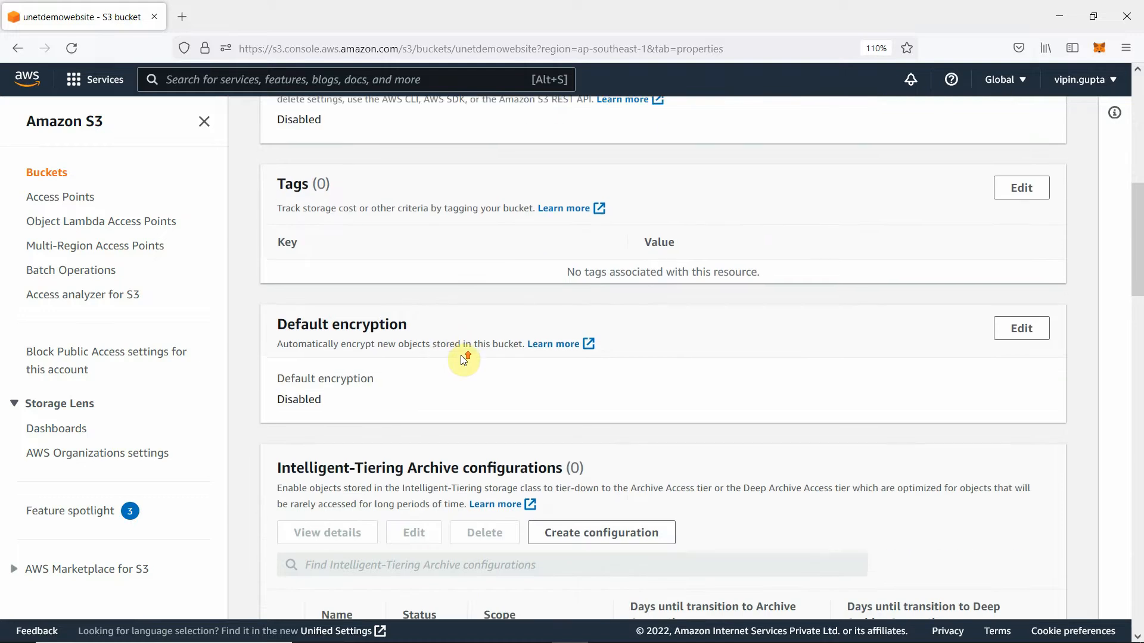
pyautogui.scroll(3, 464, 360)
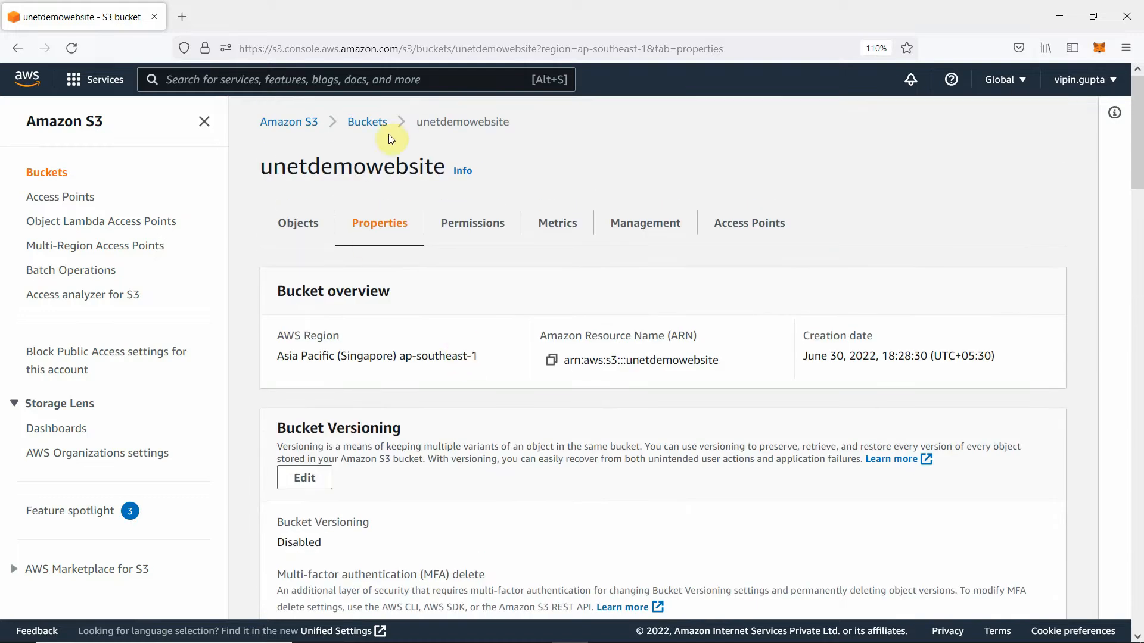
# Return through the bucket list to unetdemowebsite's objects and start an upload
pyautogui.click(374, 124)
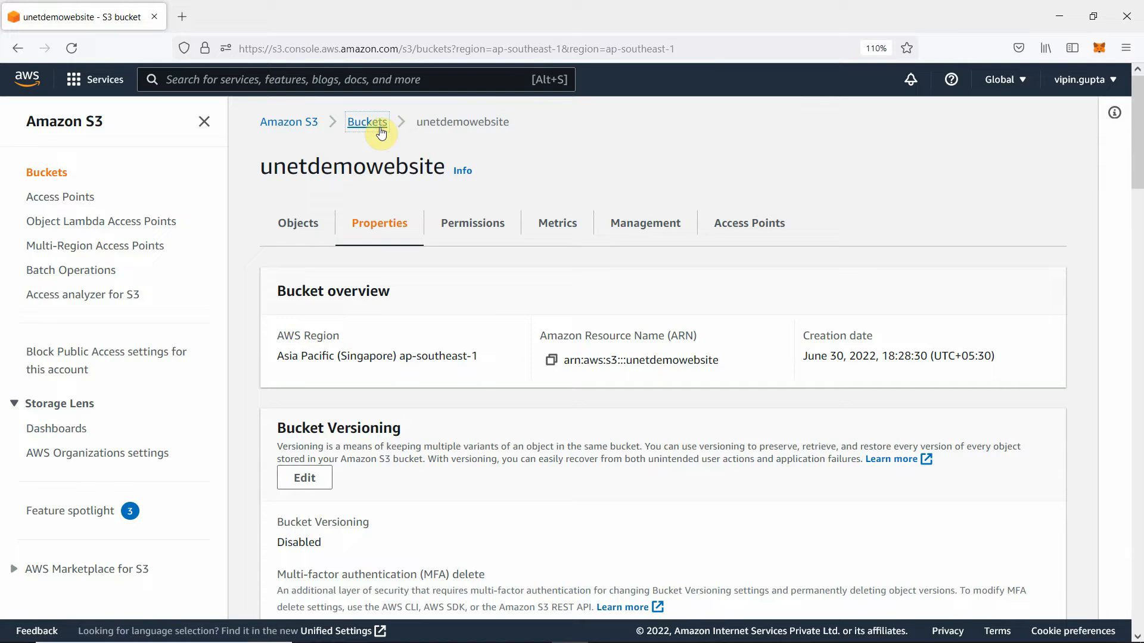
pyautogui.click(347, 391)
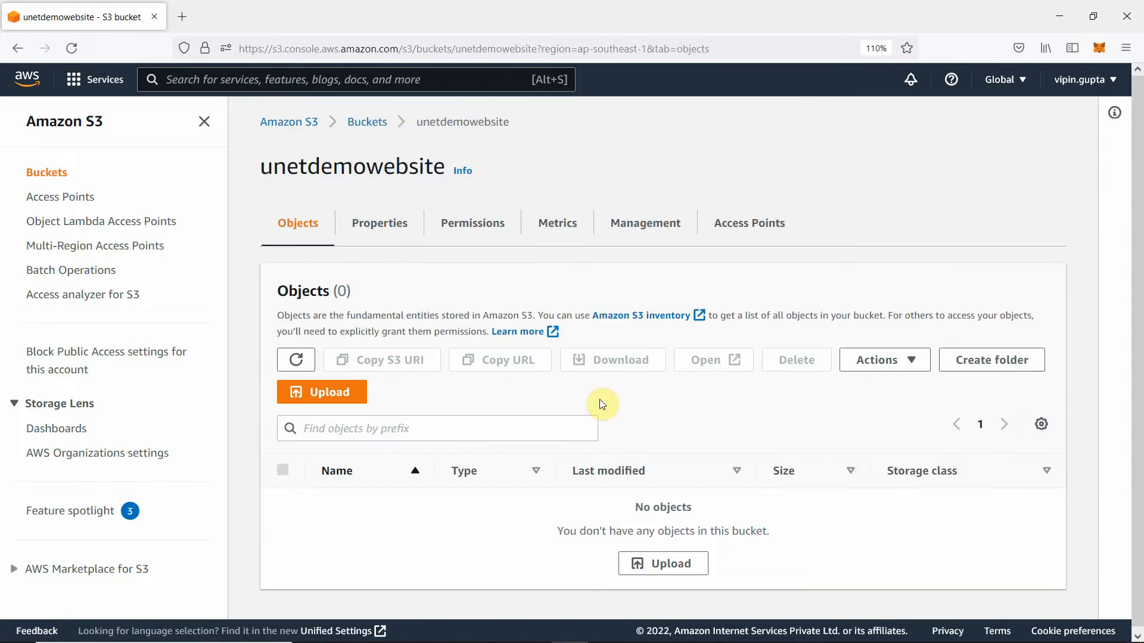
pyautogui.click(665, 571)
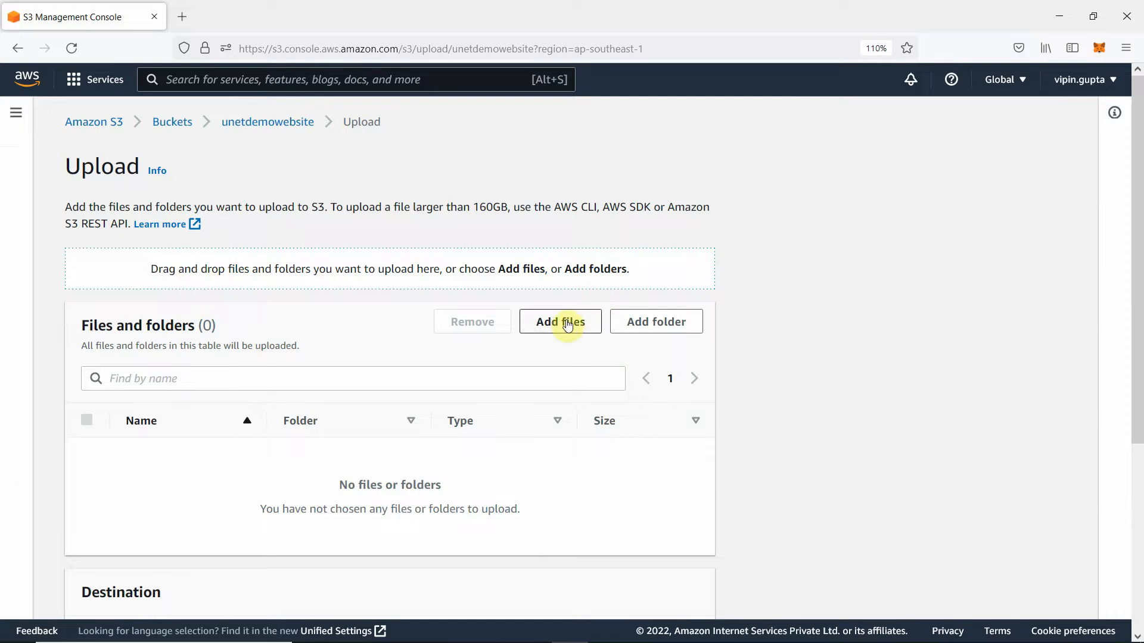
# Add the firewall JPG file from the cdata folder on the Desktop to the upload
pyautogui.click(567, 325)
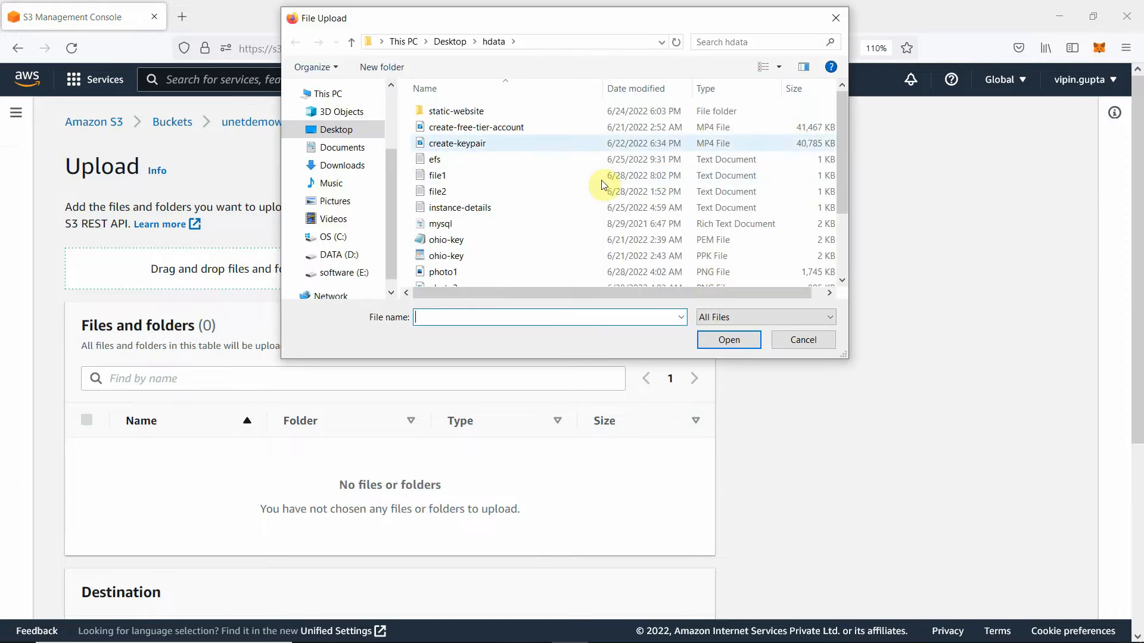
pyautogui.click(448, 41)
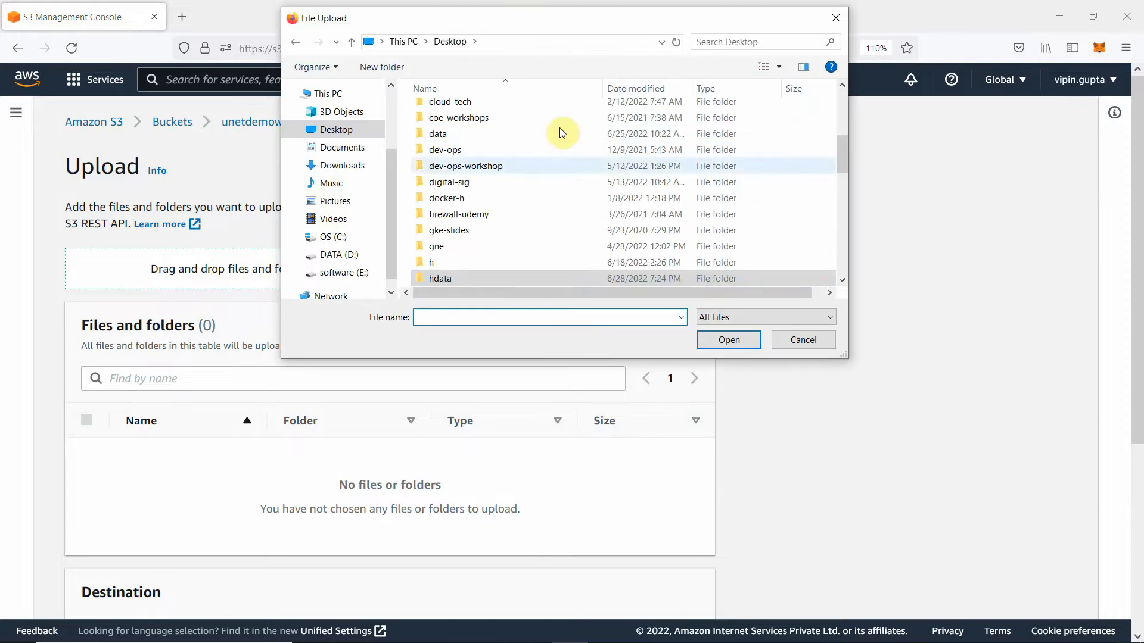
pyautogui.click(841, 280)
pyautogui.click(842, 280)
pyautogui.click(842, 280)
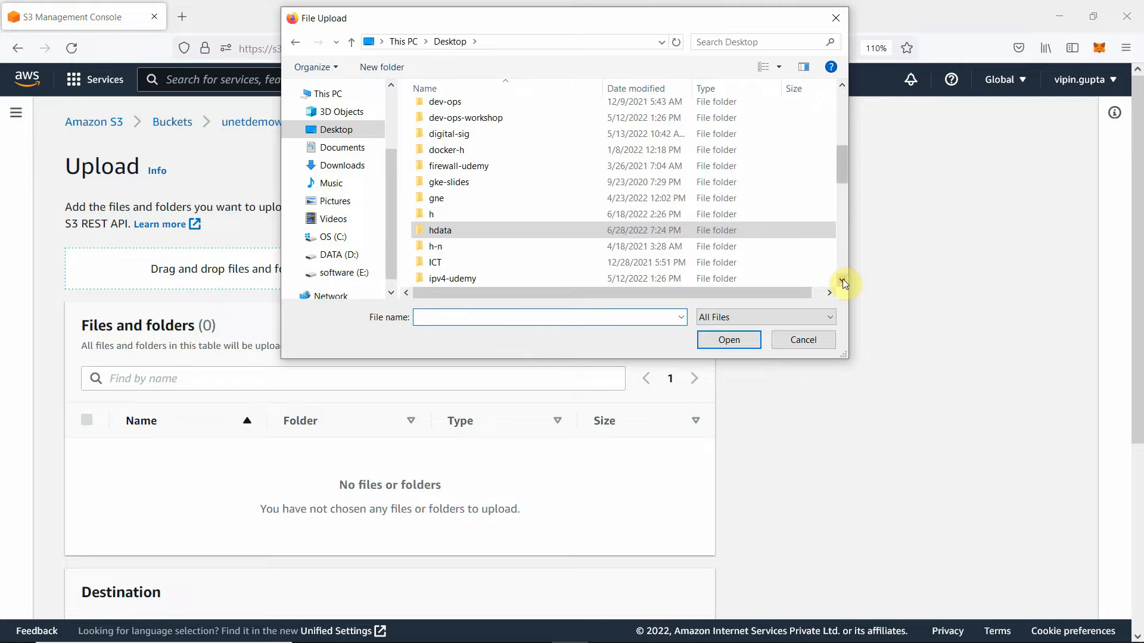
pyautogui.click(842, 278)
pyautogui.click(842, 279)
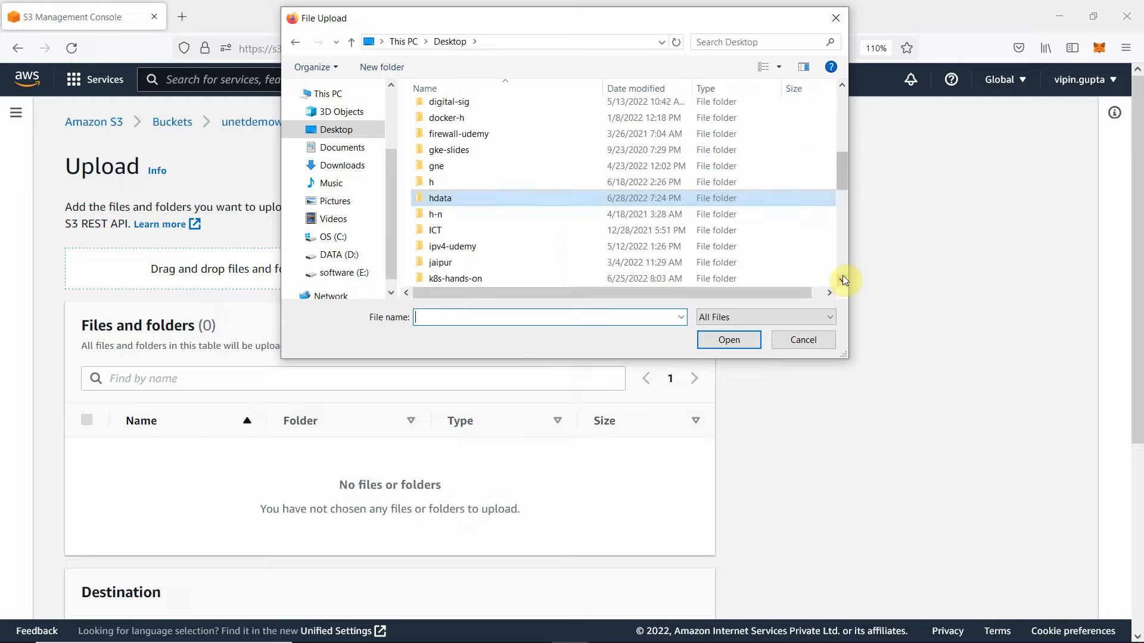
pyautogui.click(842, 87)
pyautogui.click(842, 87)
pyautogui.click(842, 87)
pyautogui.click(842, 87)
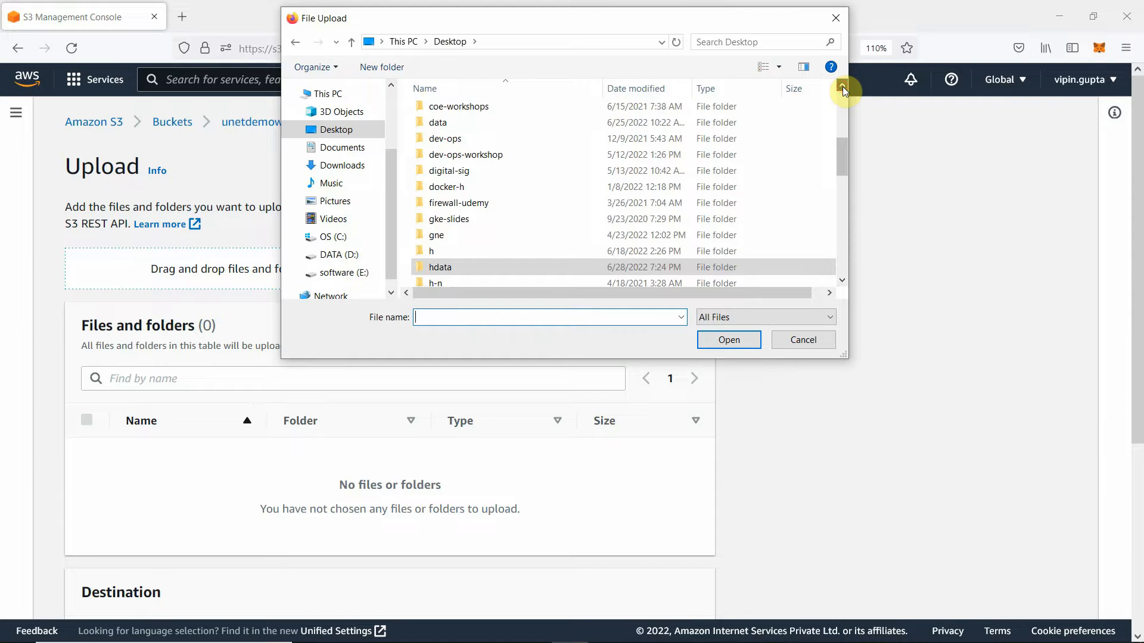
pyautogui.click(843, 87)
pyautogui.click(842, 87)
pyautogui.click(842, 87)
pyautogui.click(842, 87)
pyautogui.click(842, 87)
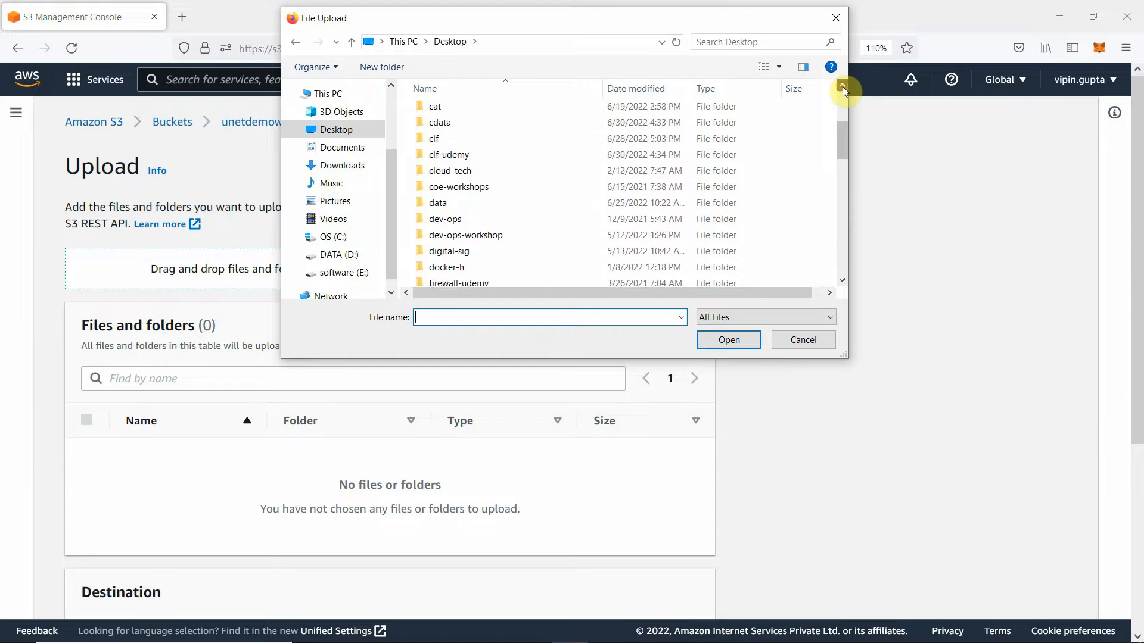
pyautogui.click(842, 87)
pyautogui.doubleClick(451, 138)
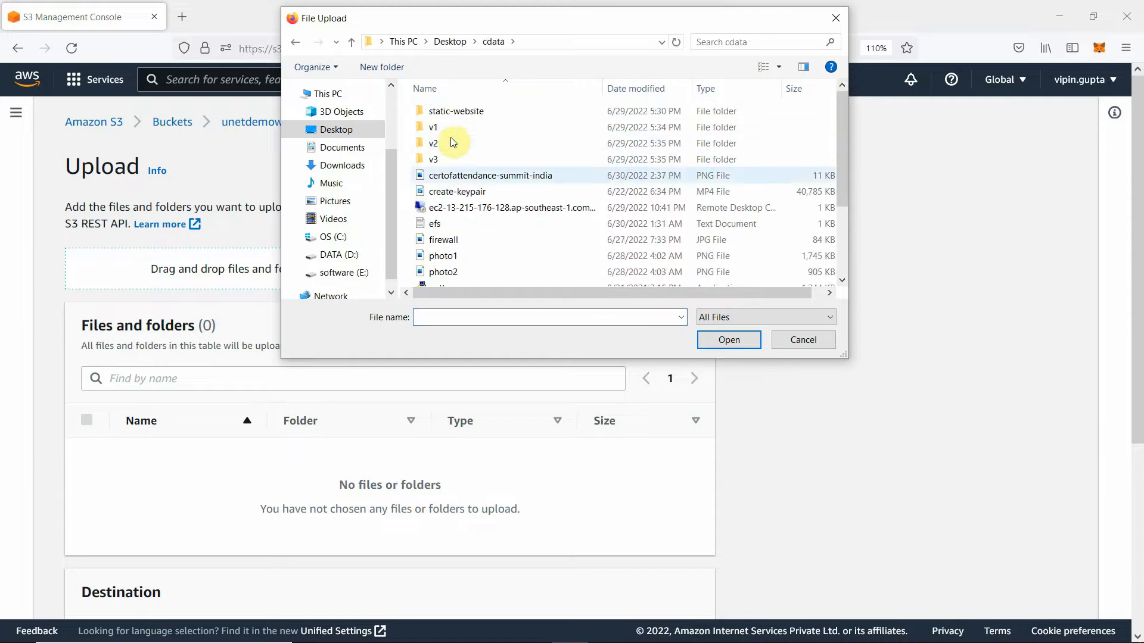
pyautogui.click(427, 241)
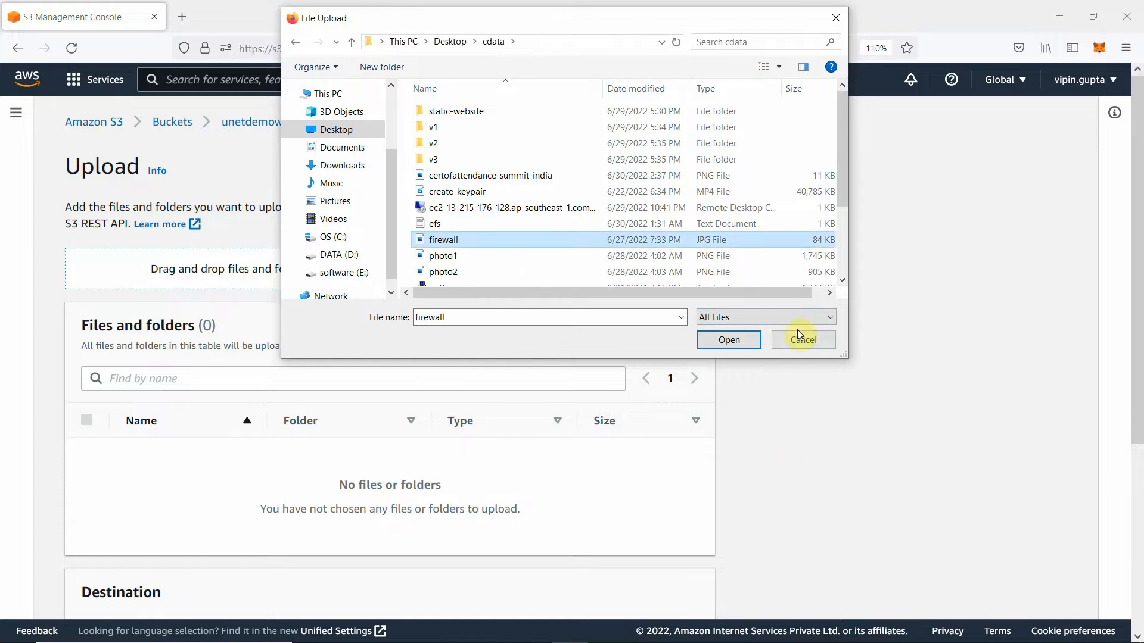
pyautogui.click(738, 341)
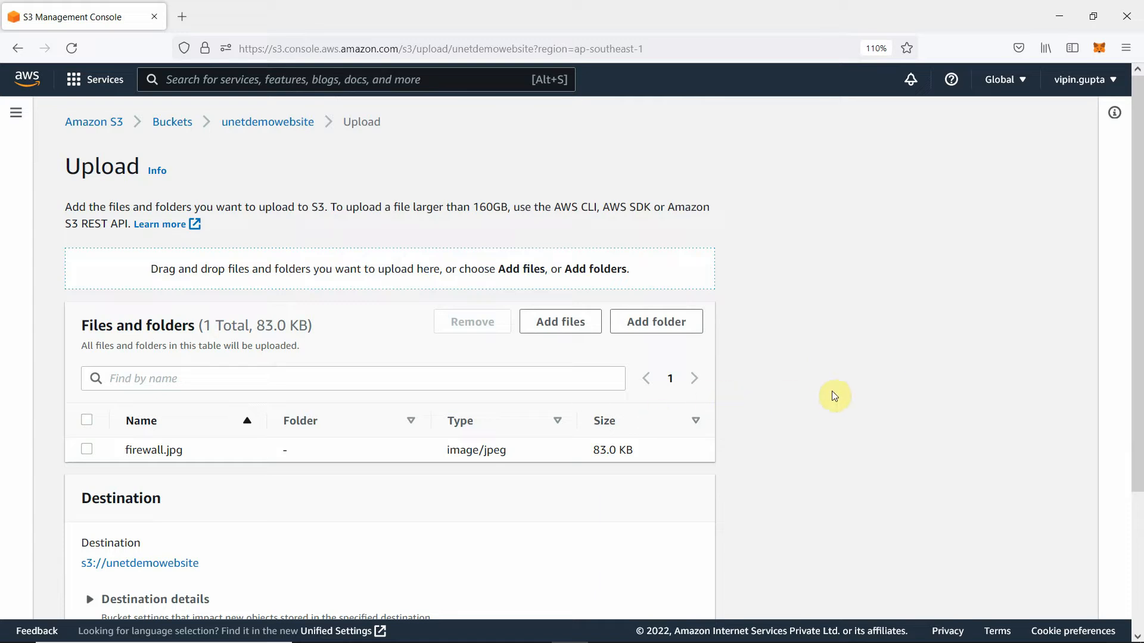
# Examine the upload's permissions and the storage classes offered in its properties, keeping the Standard class
pyautogui.scroll(-3, 834, 396)
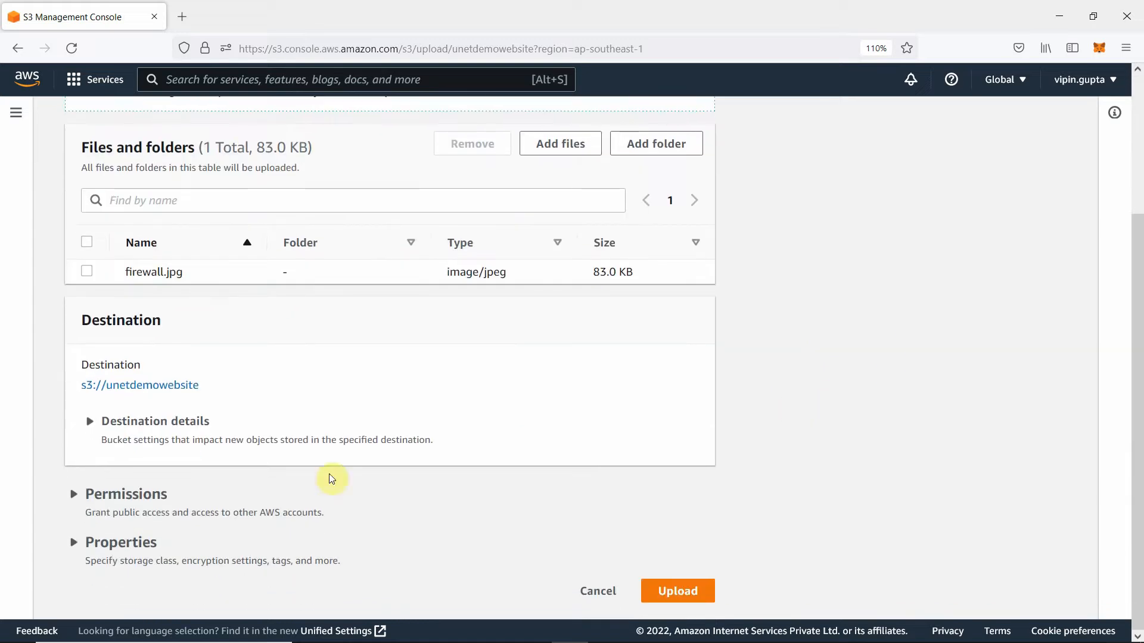
pyautogui.click(74, 494)
pyautogui.scroll(-1, 776, 468)
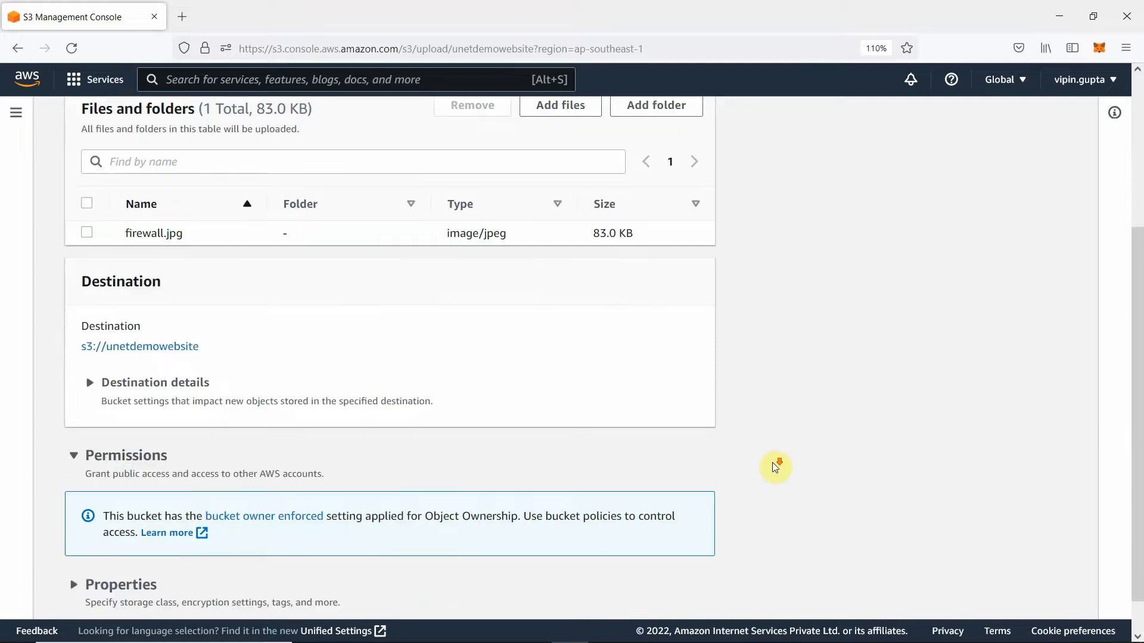
pyautogui.scroll(-1, 776, 468)
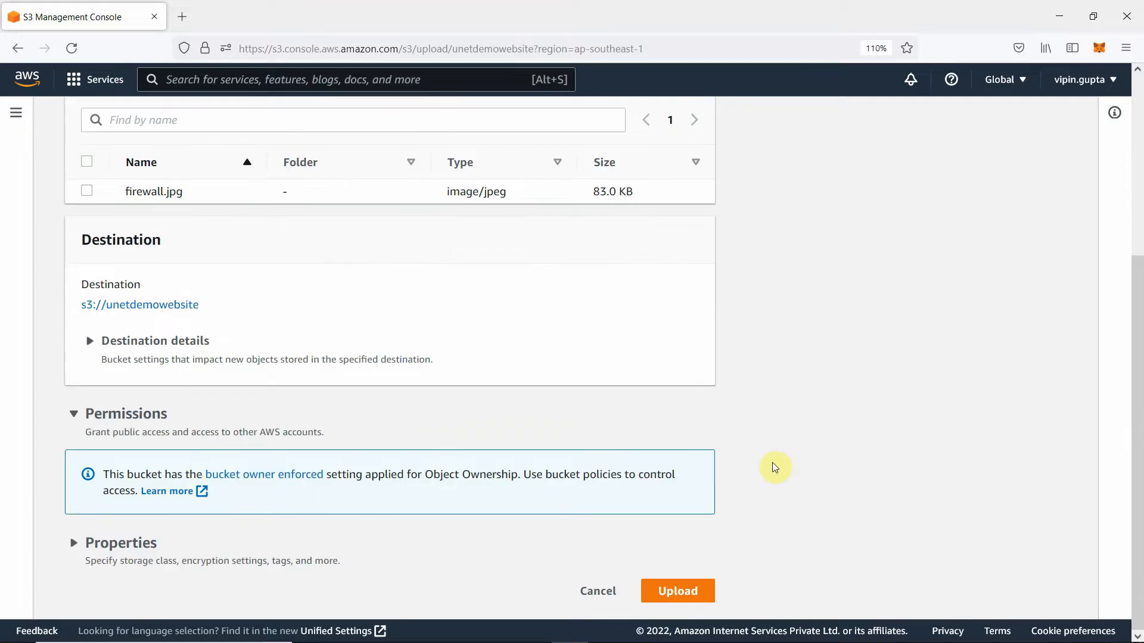
pyautogui.click(76, 543)
pyautogui.scroll(-4, 745, 501)
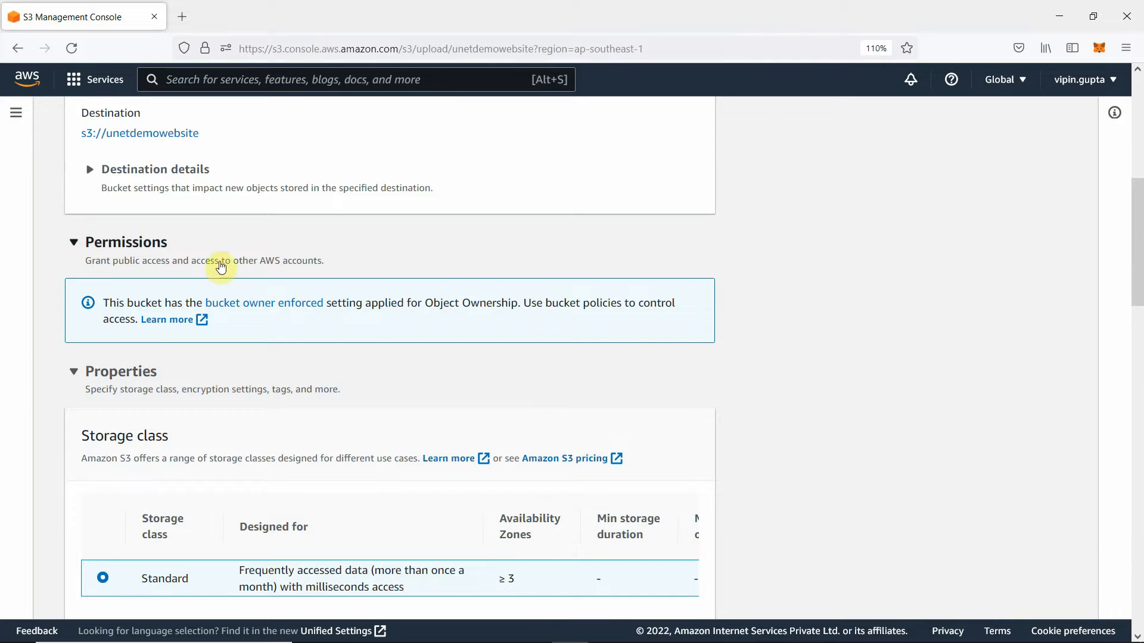
pyautogui.click(74, 242)
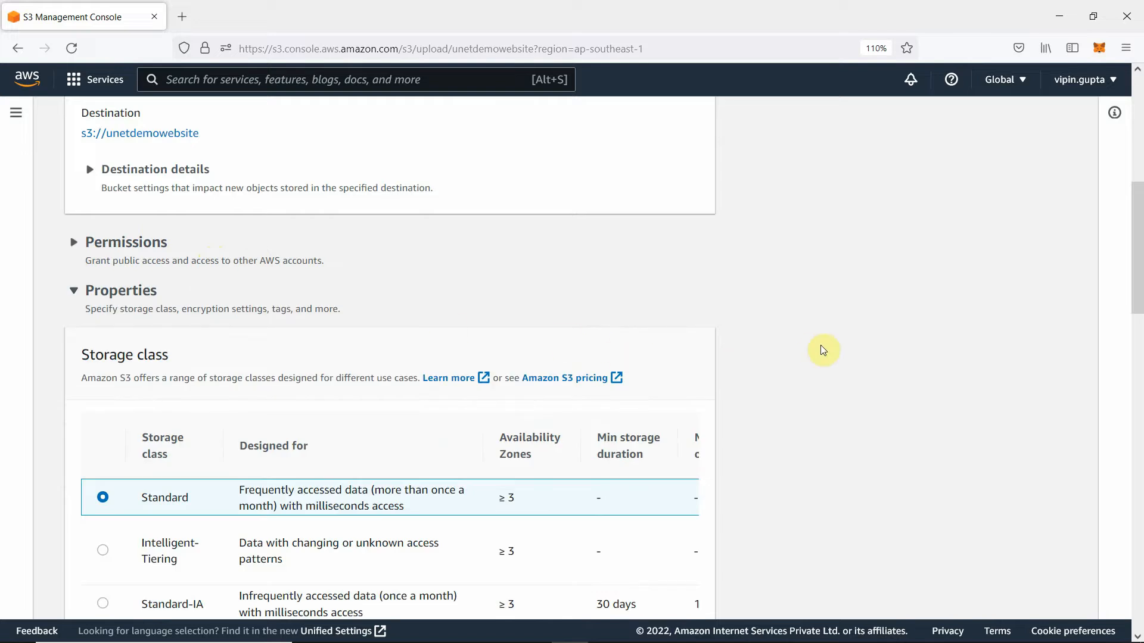
pyautogui.scroll(-3, 821, 346)
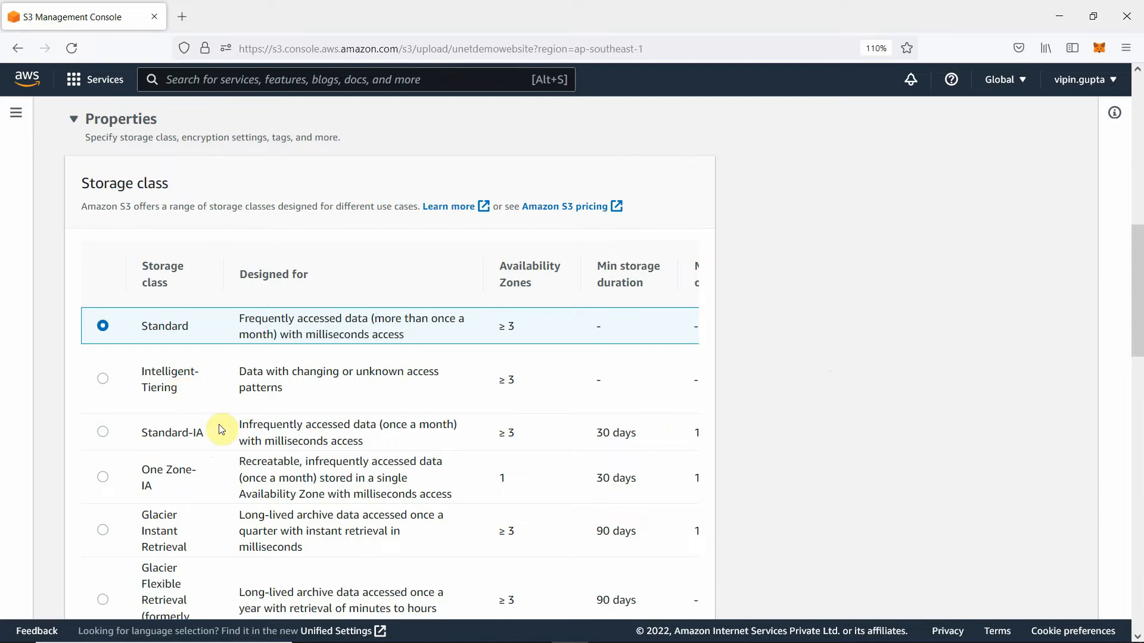
pyautogui.scroll(-3, 168, 429)
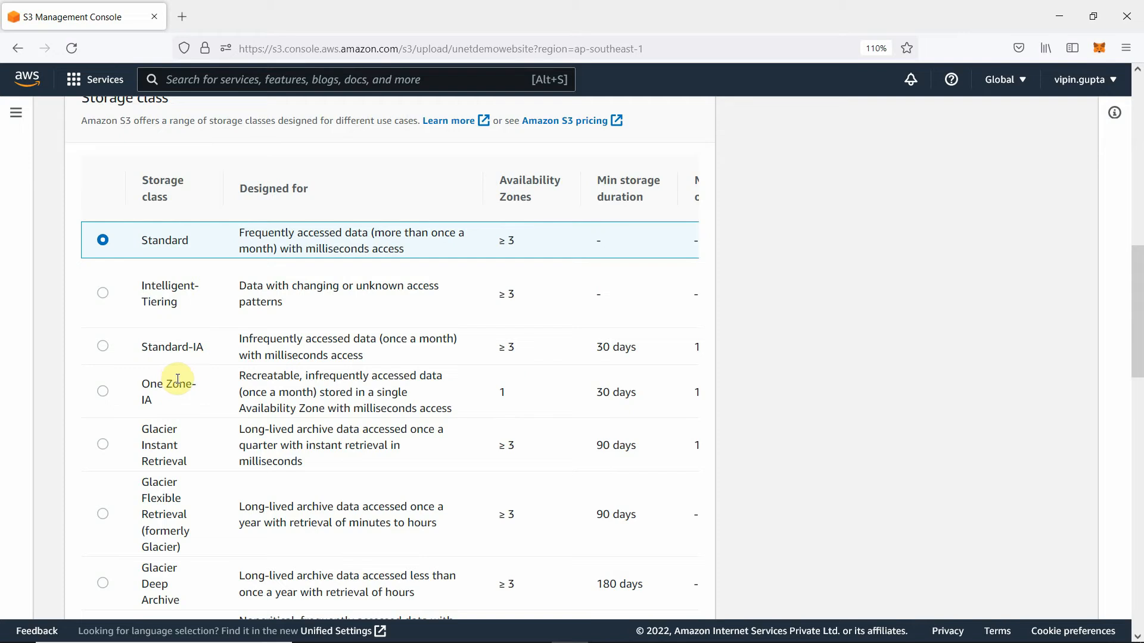
pyautogui.scroll(-9, 250, 341)
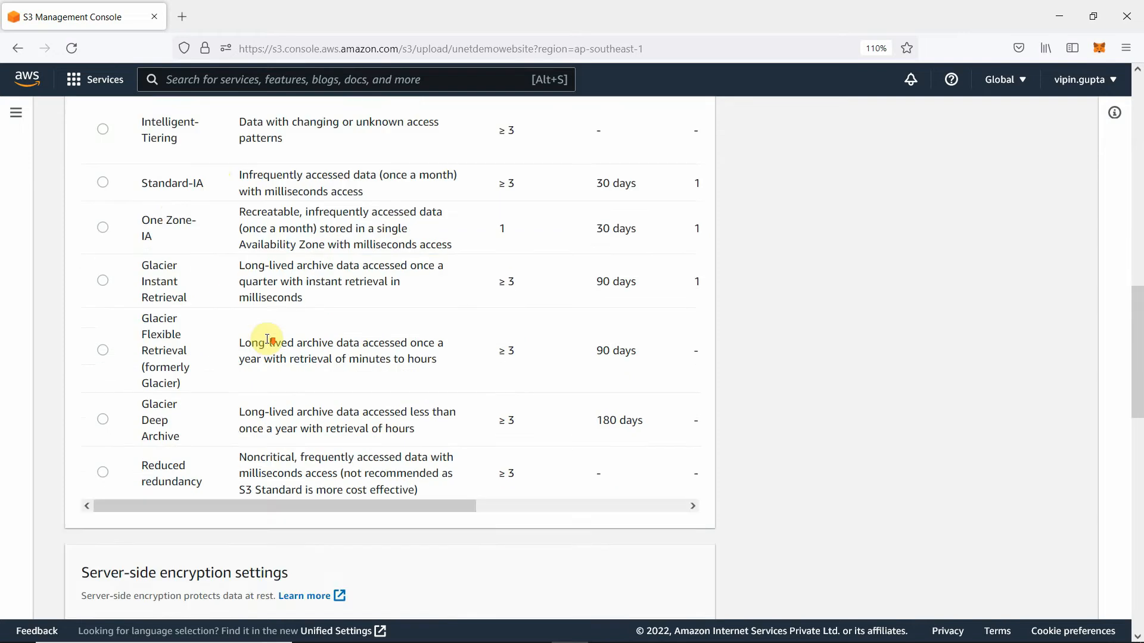
pyautogui.scroll(-3, 274, 346)
pyautogui.scroll(12, 265, 331)
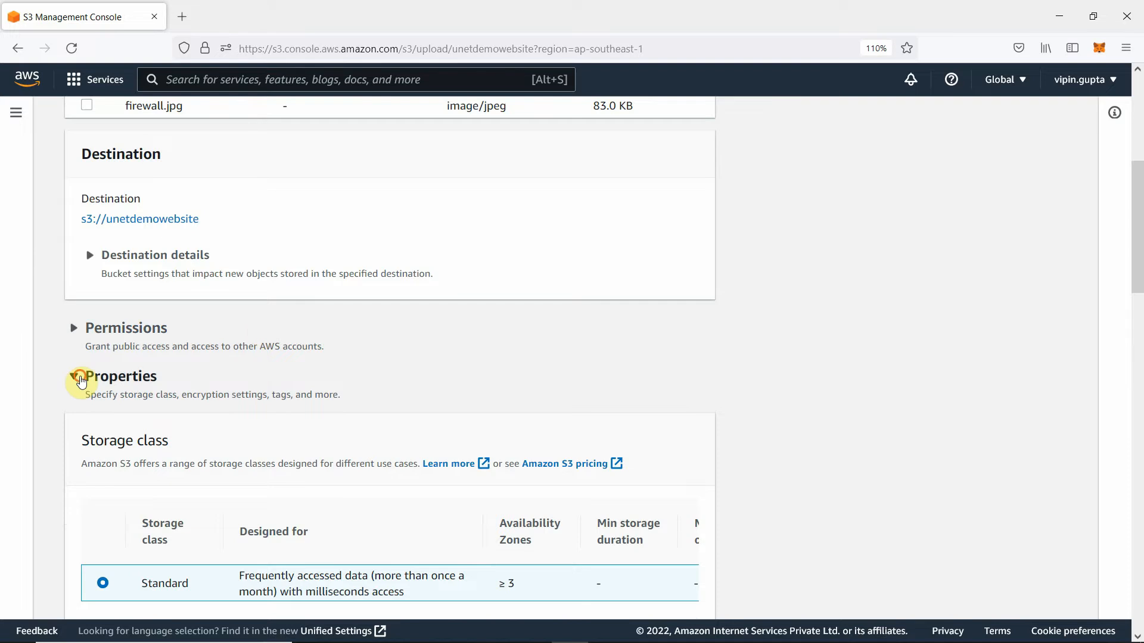
pyautogui.click(83, 381)
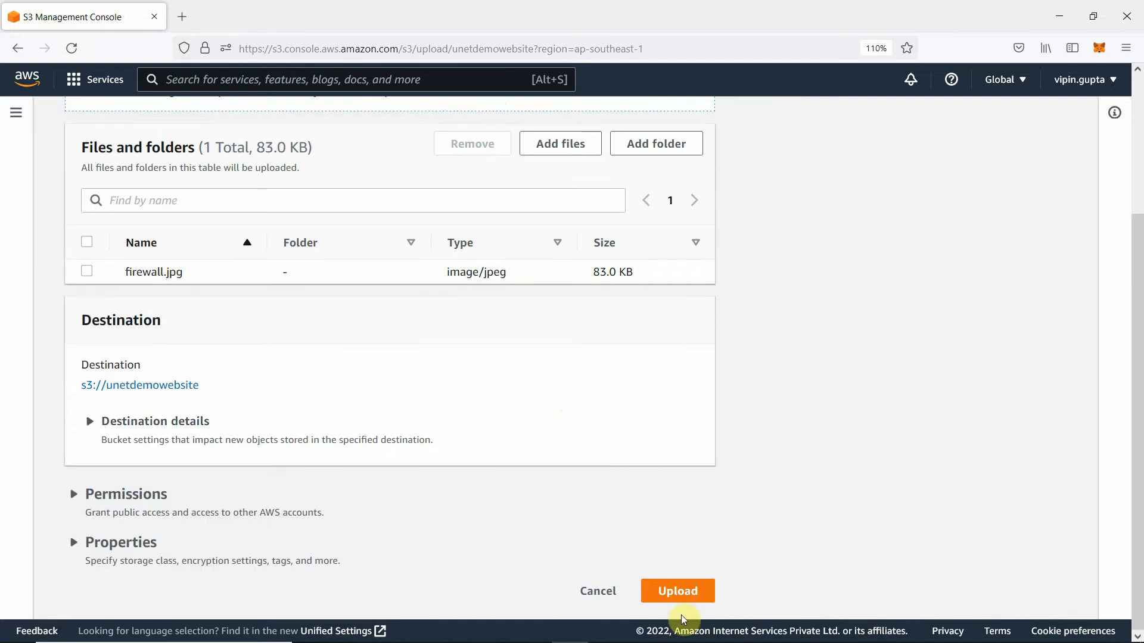
# Upload firewall.jpg to the unetdemowebsite bucket with the default settings and close the upload status page
pyautogui.click(667, 591)
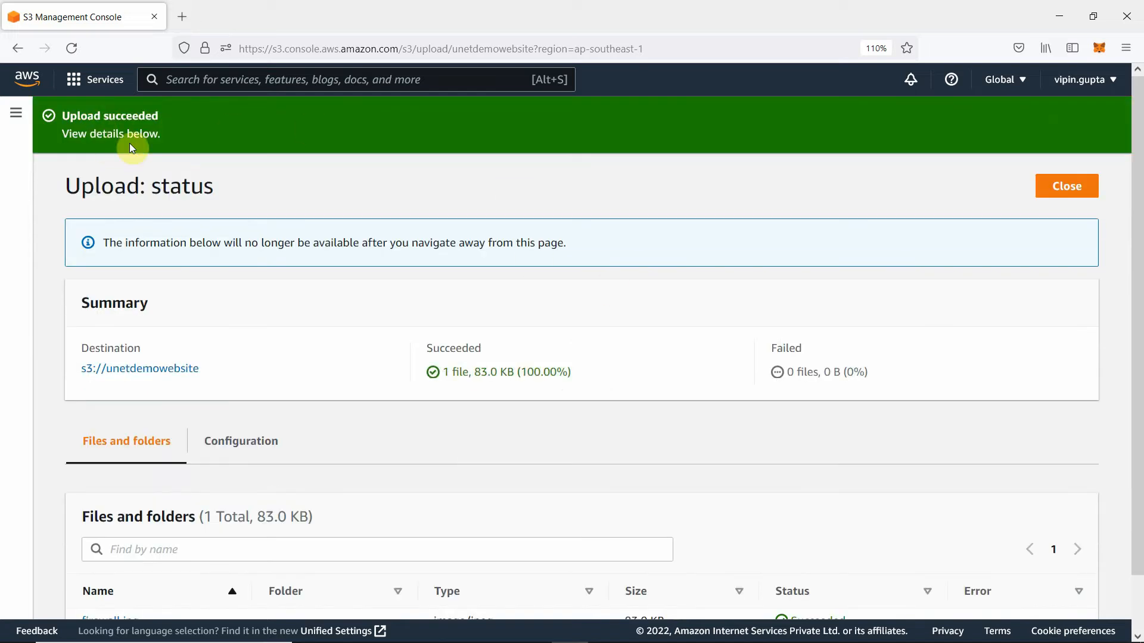
pyautogui.click(1060, 184)
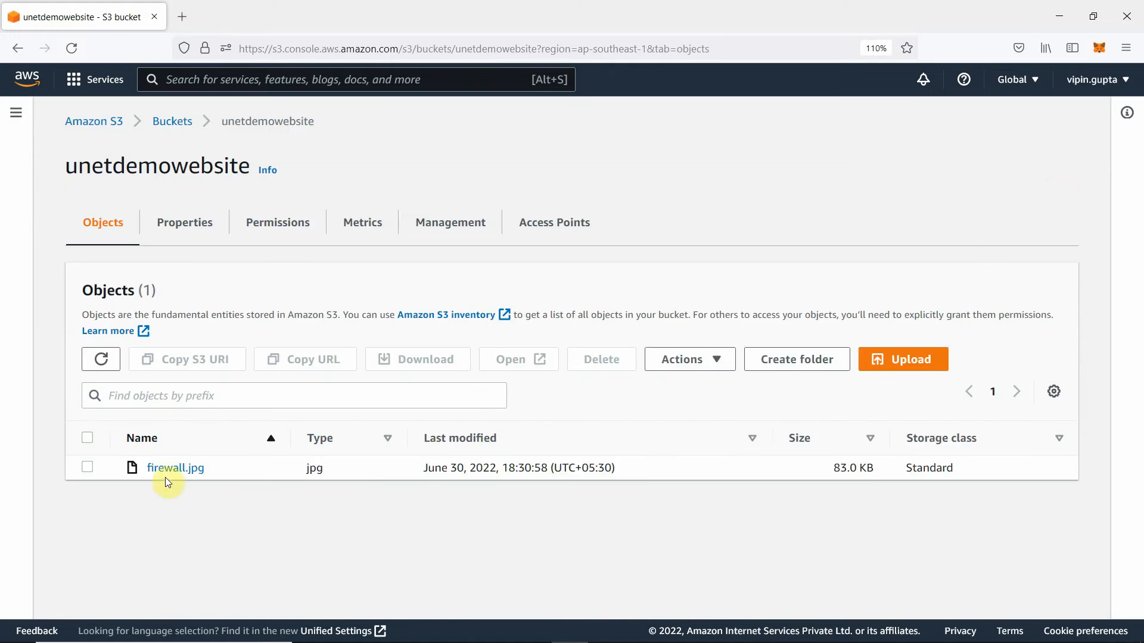
# Open the uploaded firewall.jpg object and review its overview and properties
pyautogui.click(173, 475)
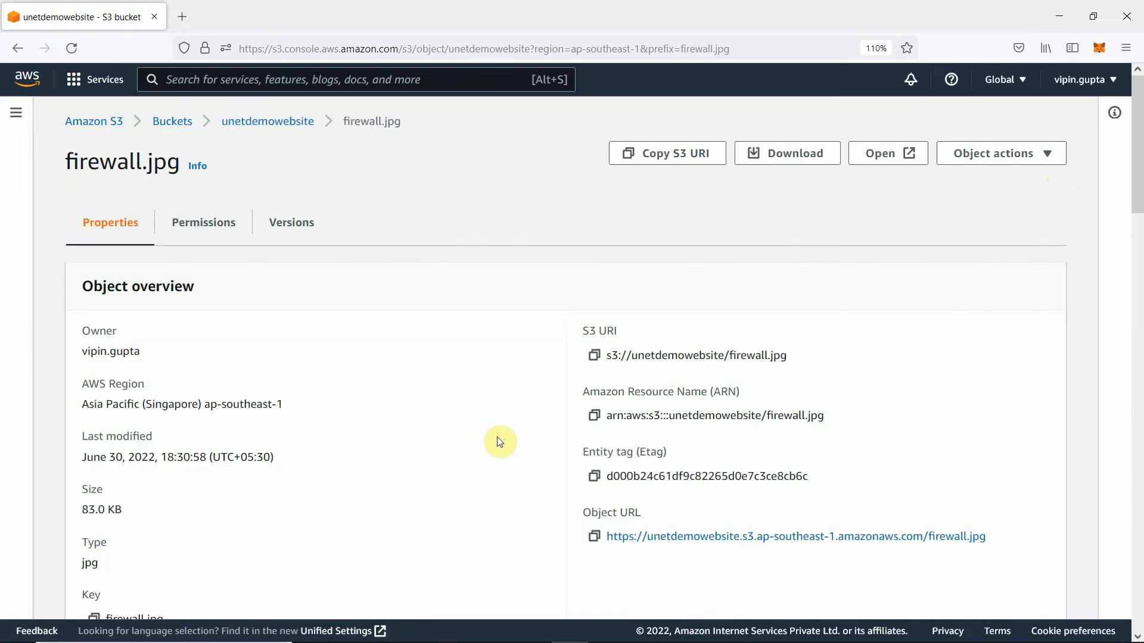
pyautogui.scroll(-3, 837, 363)
pyautogui.scroll(3, 837, 362)
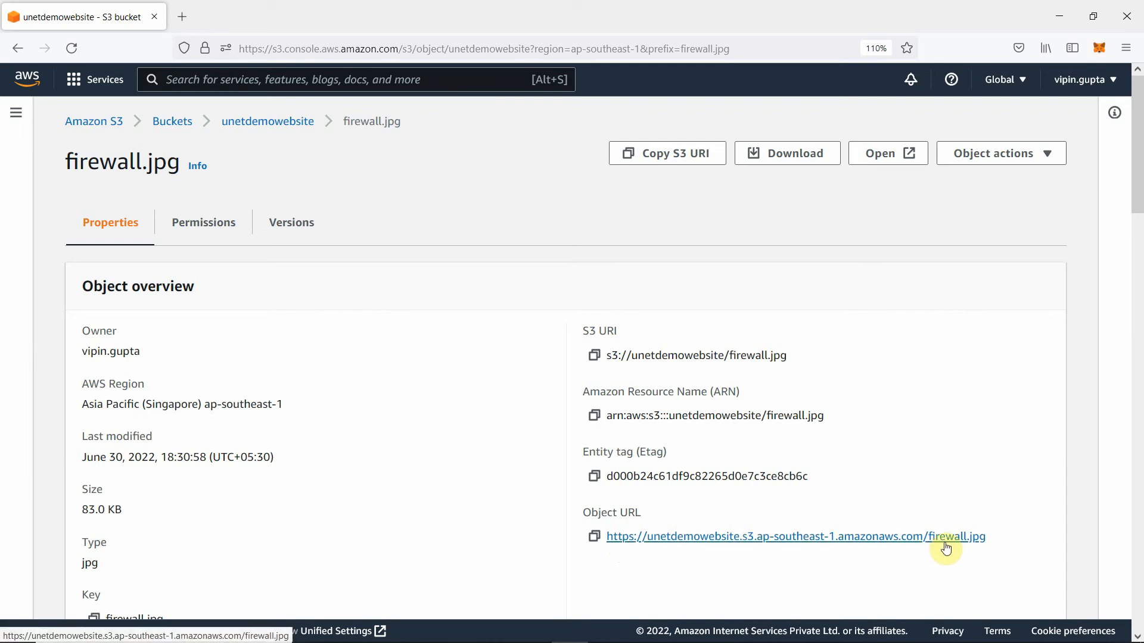
# Open firewall.jpg's object URL in a new browser tab to test public access, and enlarge that page to 110%
pyautogui.rightClick(718, 538)
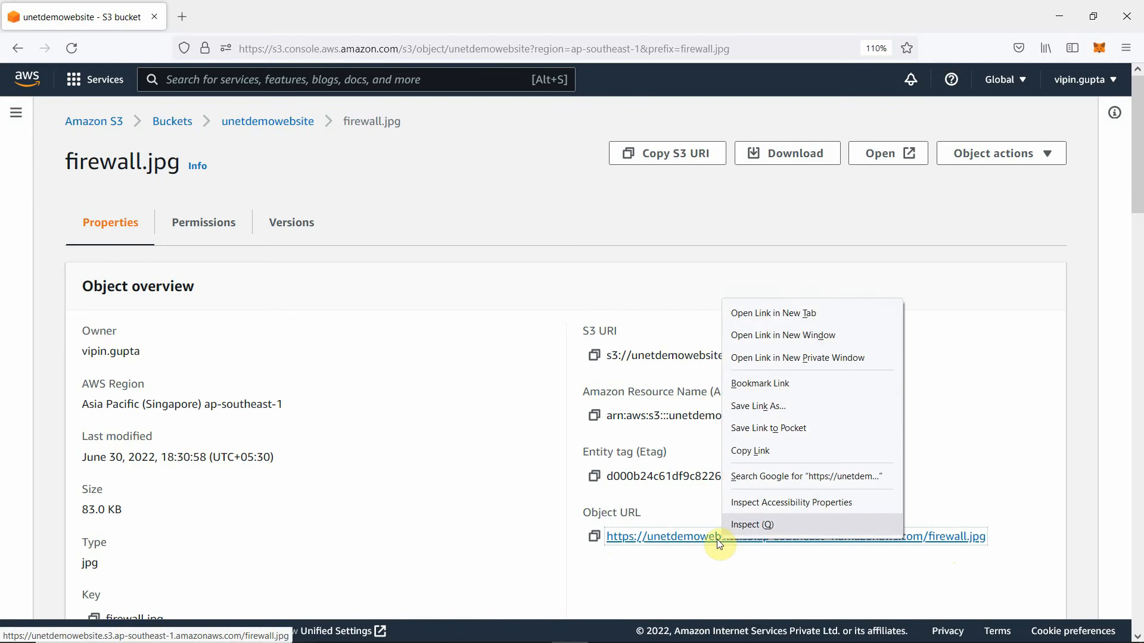
pyautogui.click(749, 315)
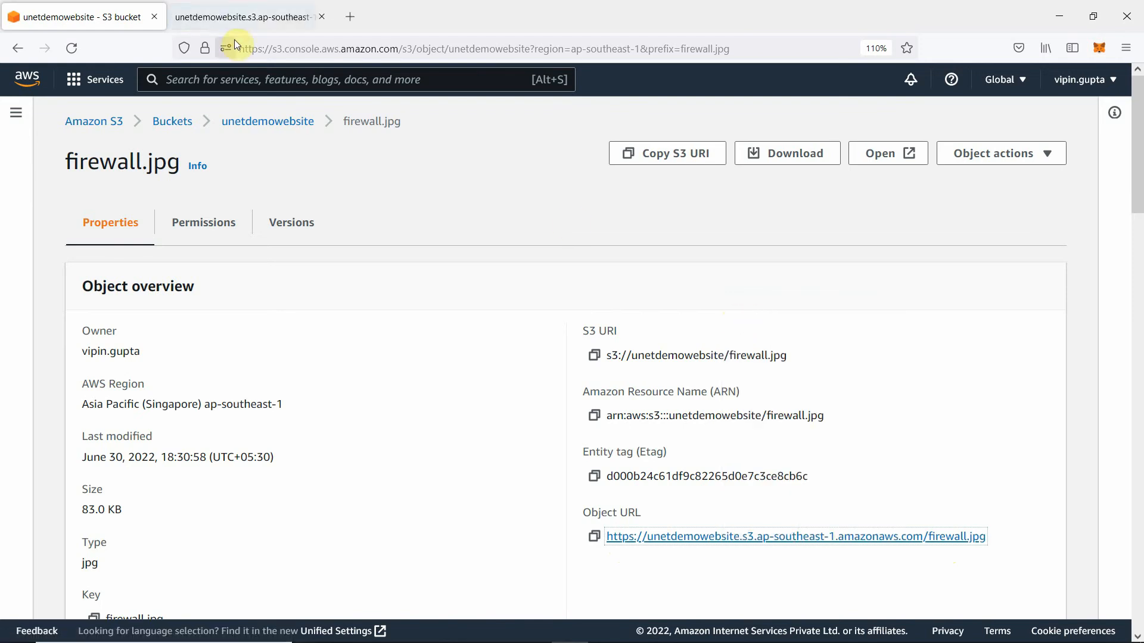
pyautogui.click(230, 18)
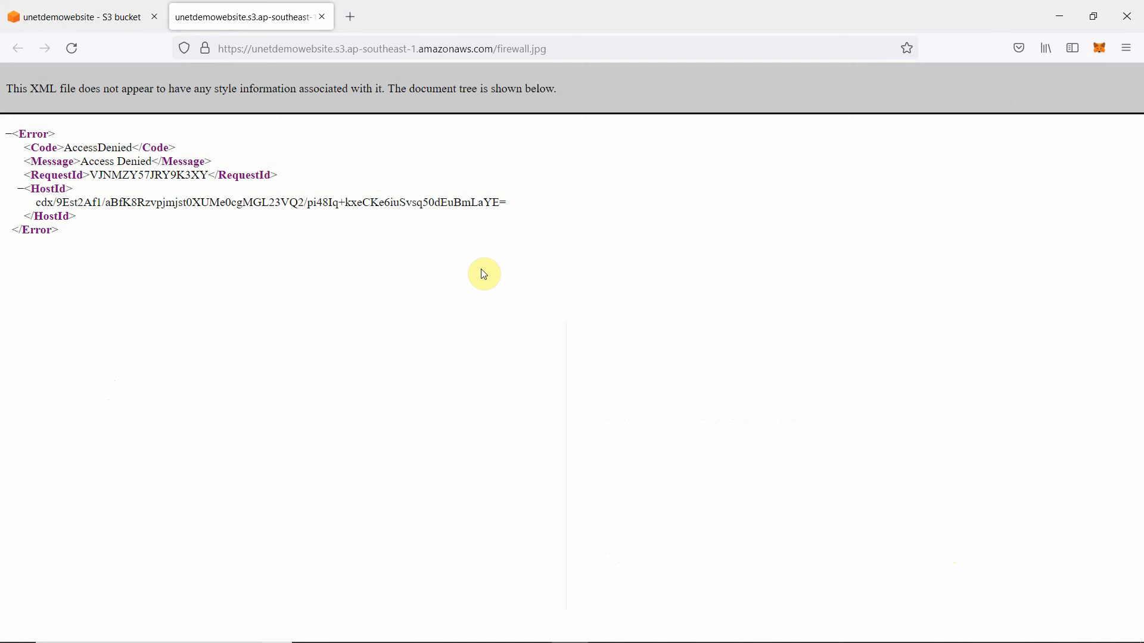
pyautogui.hotkey('ctrl', '+')
pyautogui.hotkey('ctrl', '+')
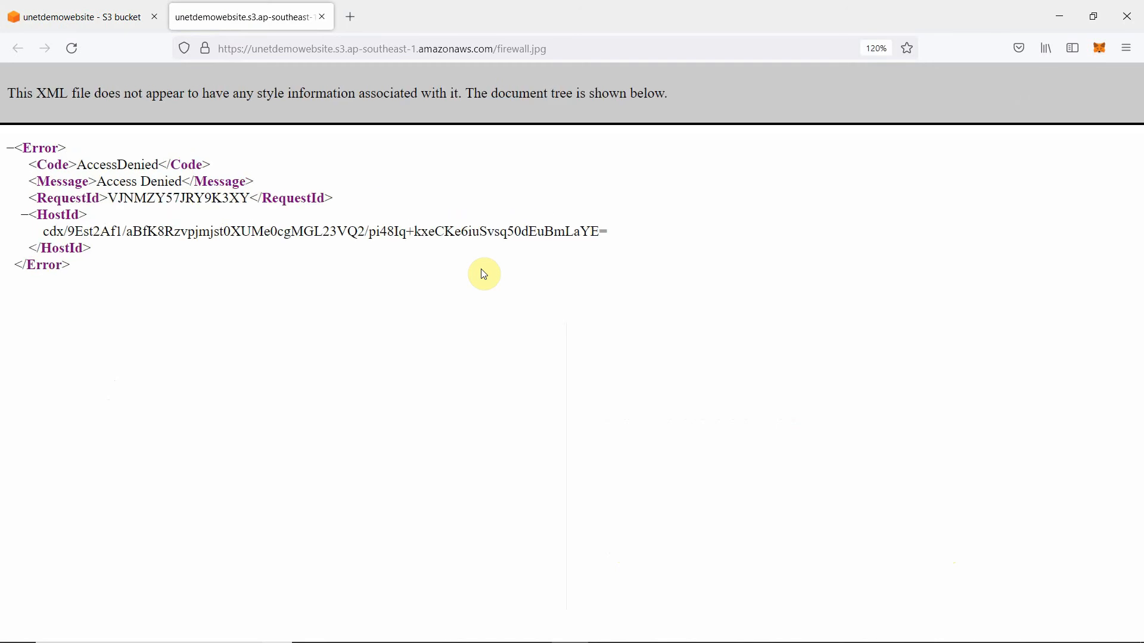
pyautogui.hotkey('ctrl', '-')
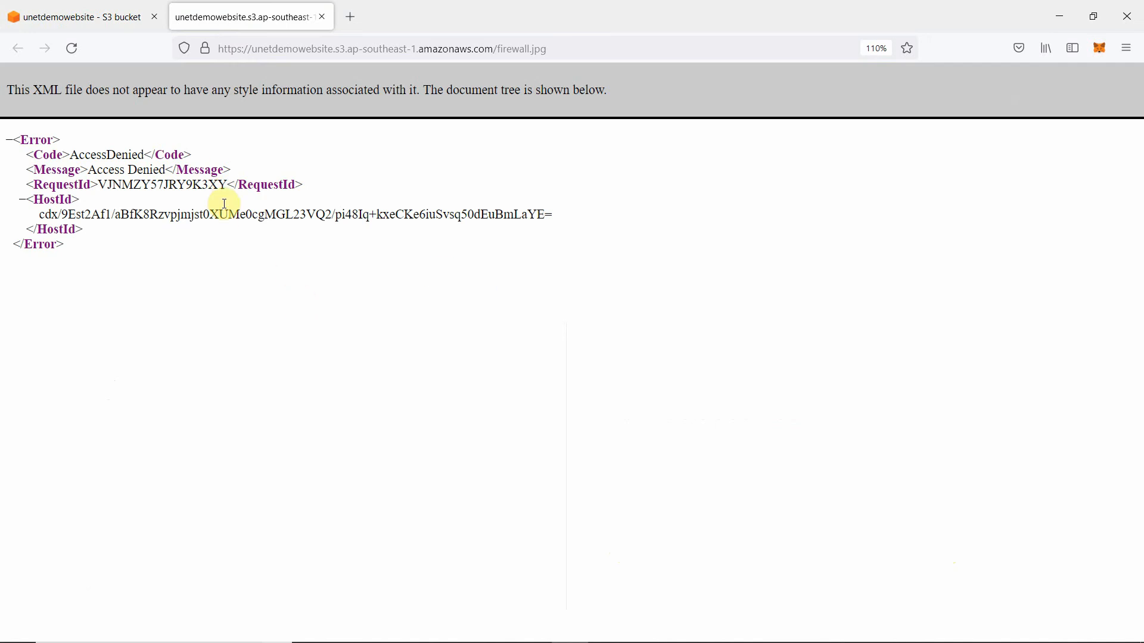
# Return to the S3 console and go back from firewall.jpg to the unetdemowebsite bucket's object list
pyautogui.click(100, 23)
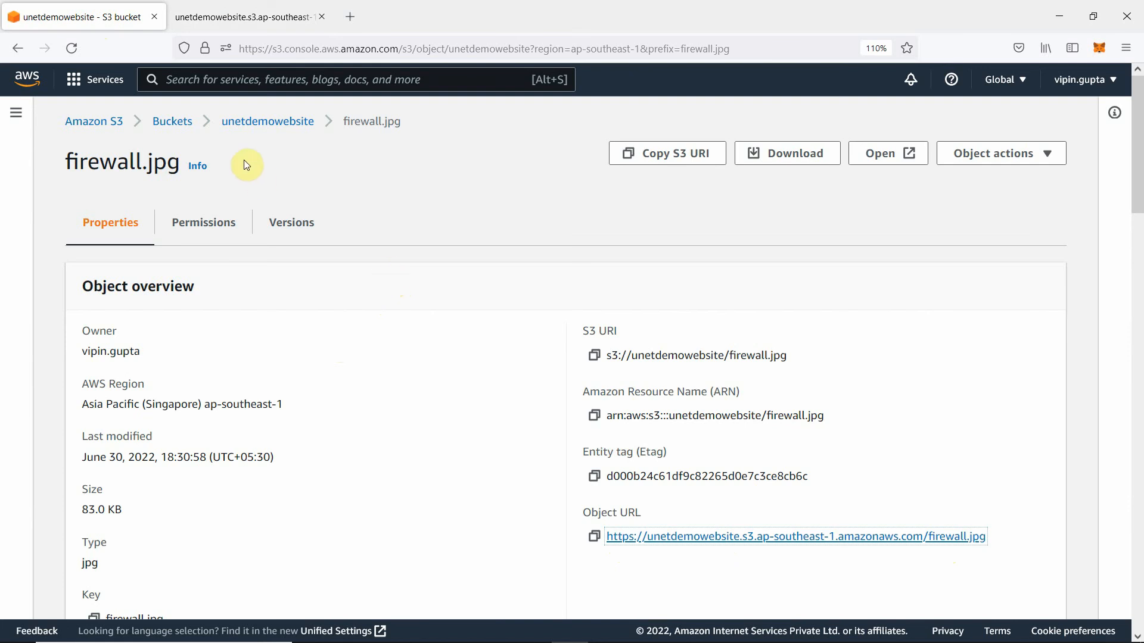
pyautogui.click(264, 127)
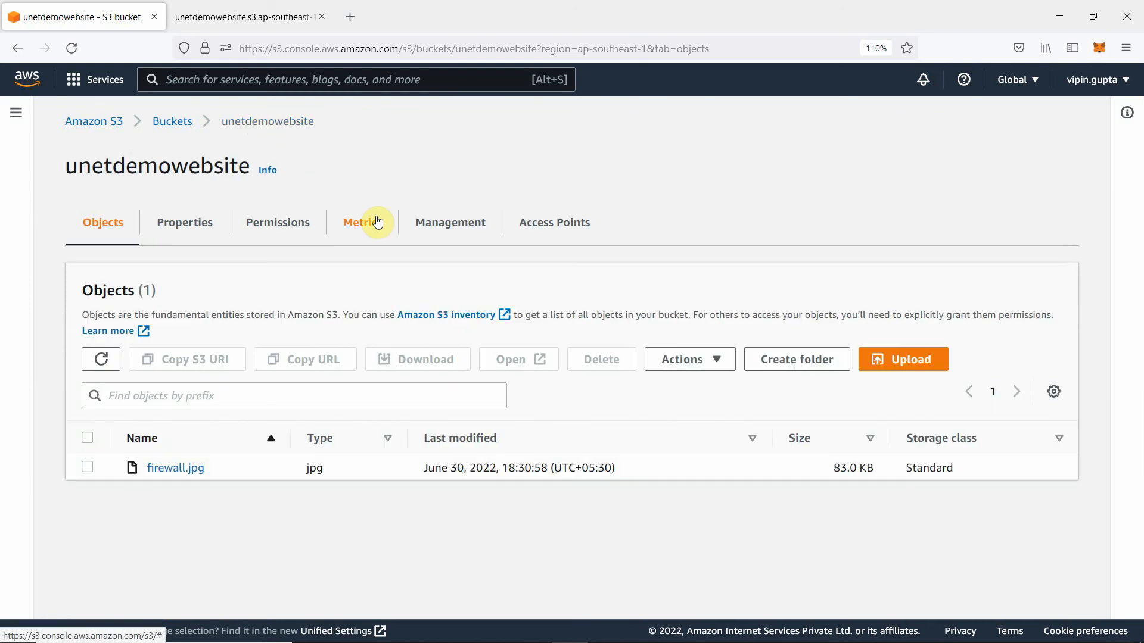